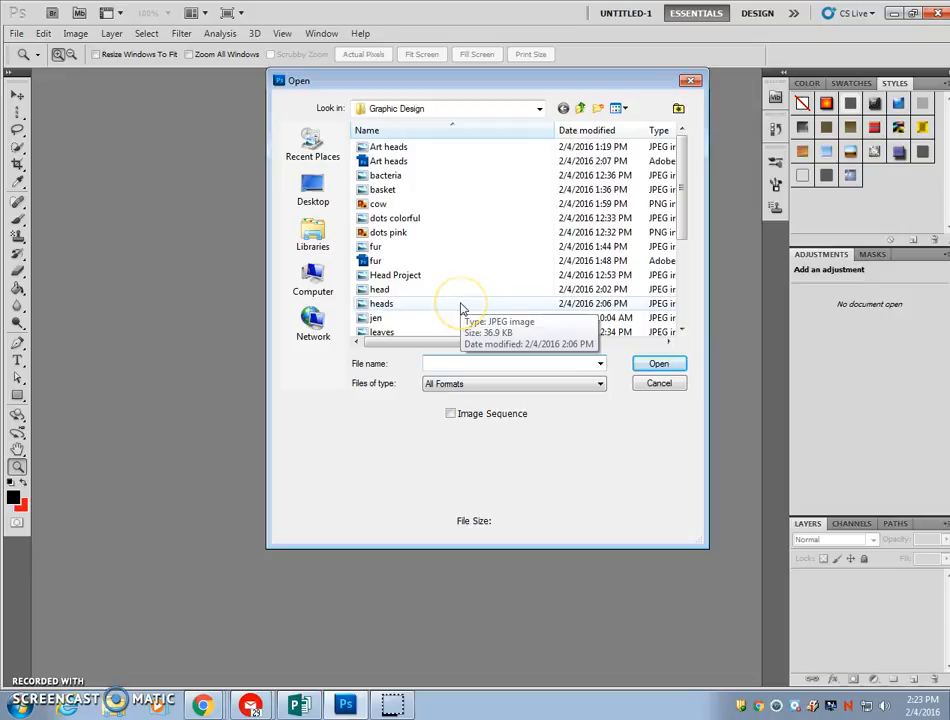
Open the heads JPEG from the Graphic Design folder and view it at 100%
{"action": "left_click", "coordinate": [461, 305]}
{"action": "left_click", "coordinate": [647, 366]}
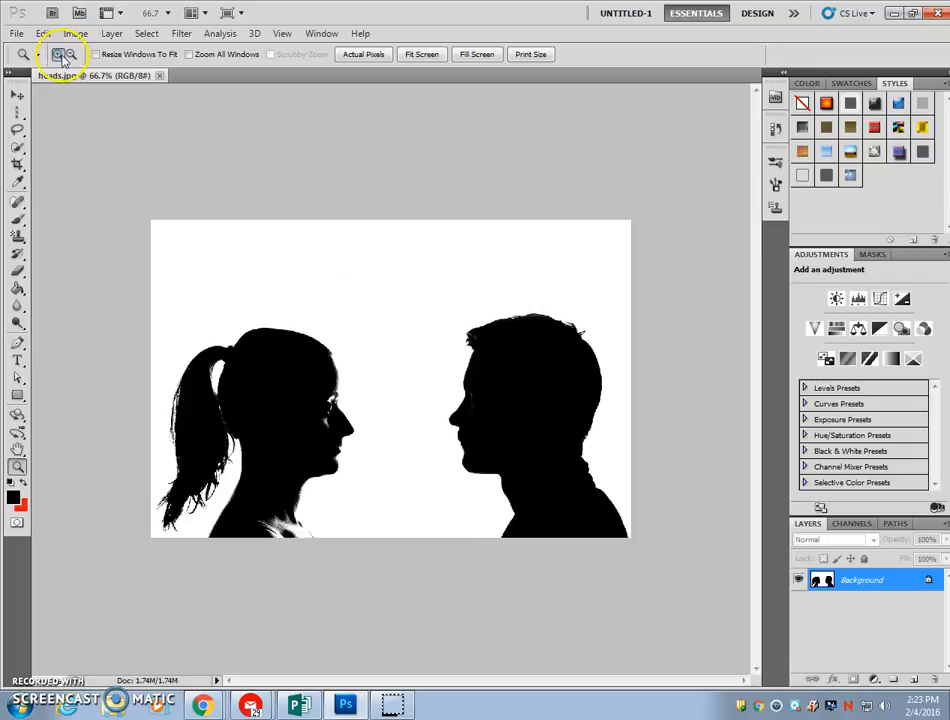
{"action": "left_click", "coordinate": [406, 410]}
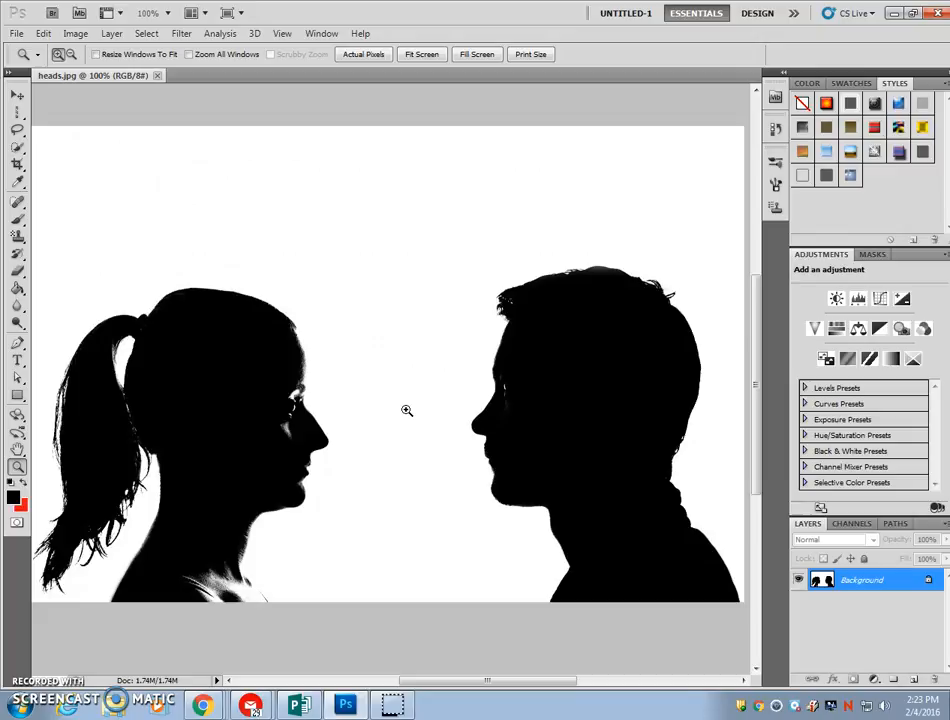
Convert the background to a regular layer with the default name and add a new empty layer beneath it
{"action": "right_click", "coordinate": [861, 587]}
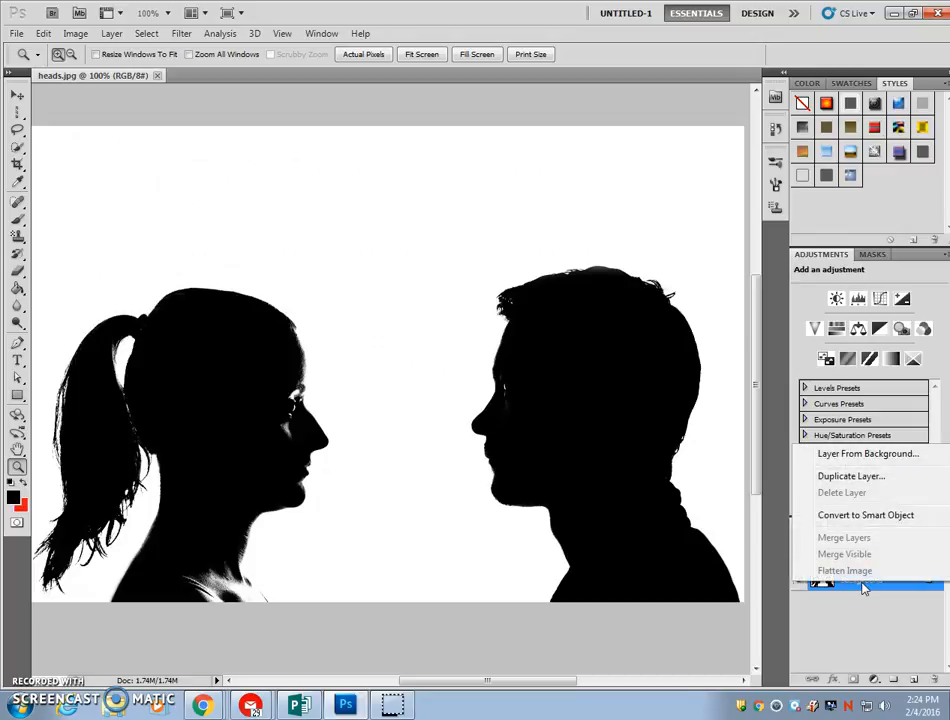
{"action": "left_click", "coordinate": [866, 454]}
{"action": "left_click", "coordinate": [599, 220]}
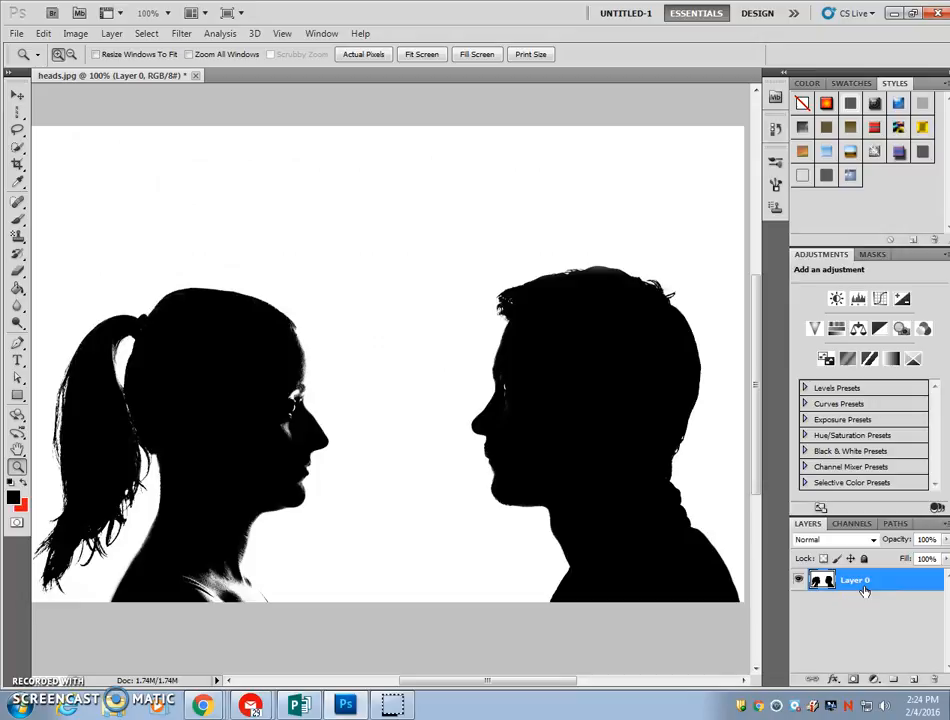
{"action": "left_click", "coordinate": [913, 684]}
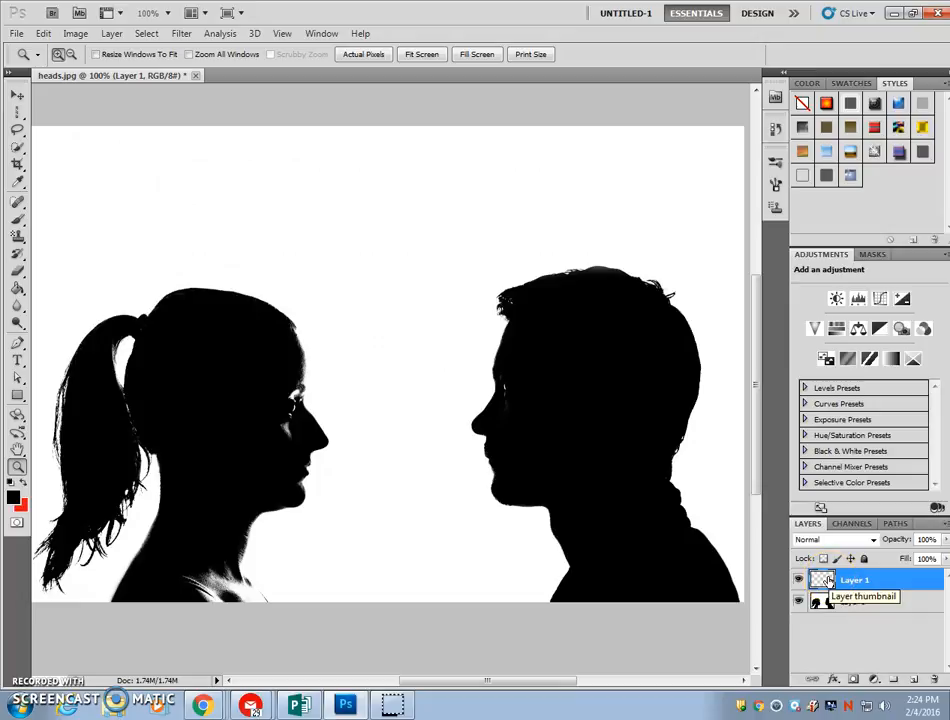
{"action": "left_click_drag", "start_coordinate": [826, 581], "coordinate": [841, 629]}
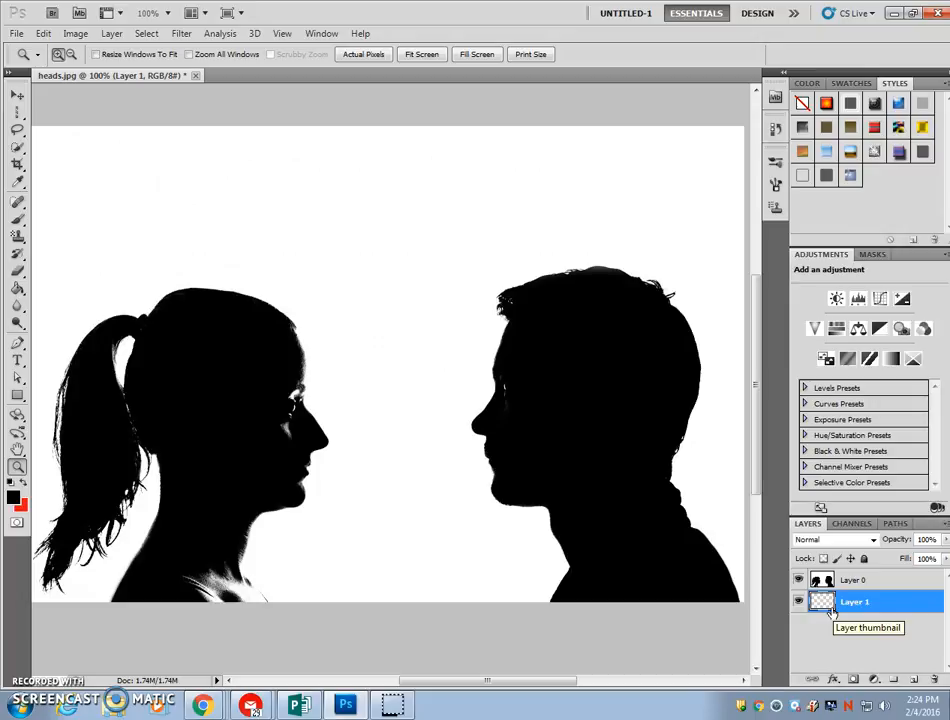
{"action": "key", "text": "w"}
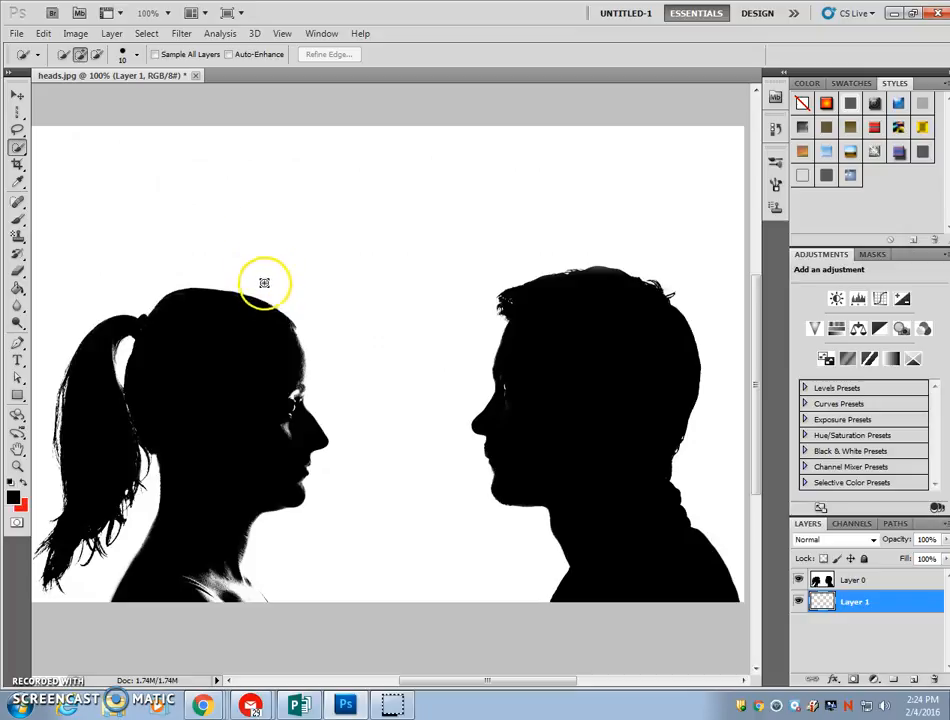
{"action": "left_click", "coordinate": [138, 58]}
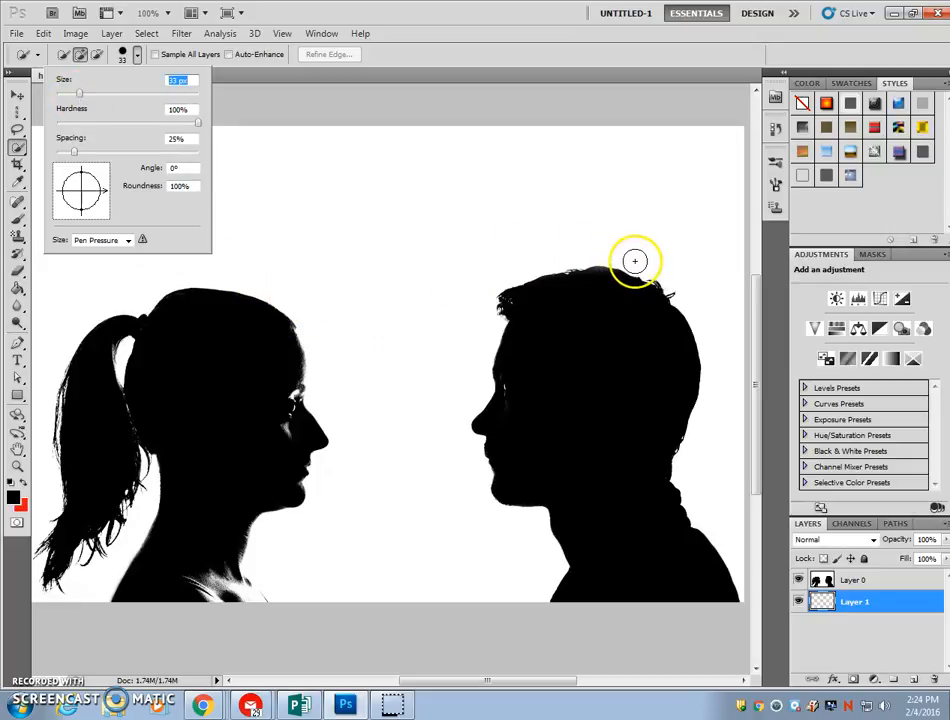
{"action": "mouse_move", "coordinate": [634, 262]}
{"action": "left_mouse_down"}
{"action": "mouse_move", "coordinate": [711, 322]}
{"action": "mouse_move", "coordinate": [722, 369]}
{"action": "mouse_move", "coordinate": [726, 424]}
{"action": "mouse_move", "coordinate": [688, 502]}
{"action": "mouse_move", "coordinate": [715, 519]}
{"action": "left_mouse_up"}
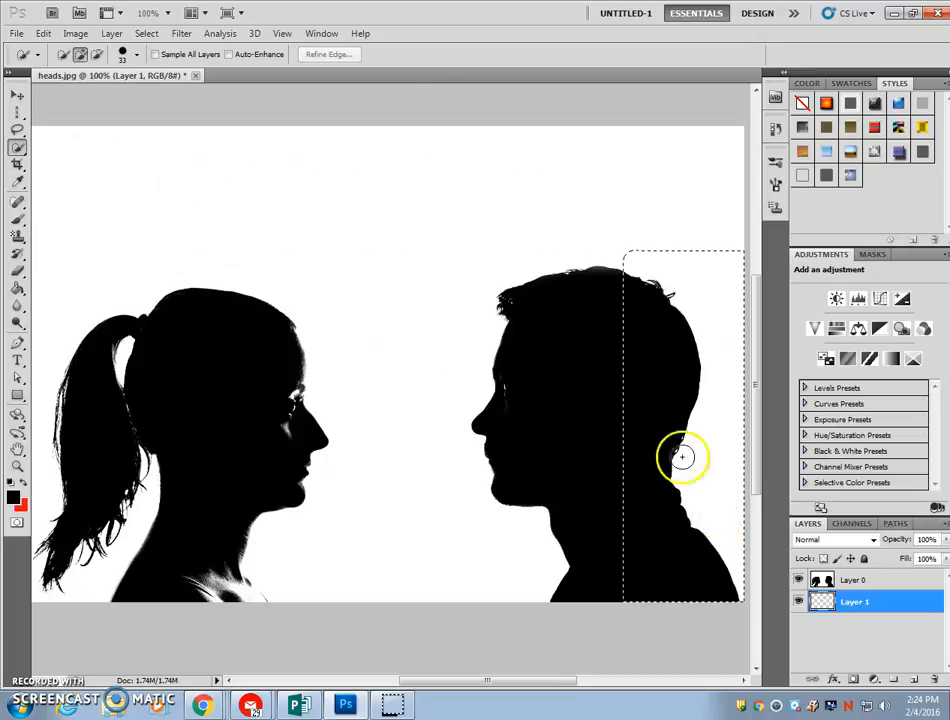
{"action": "left_click", "coordinate": [145, 33]}
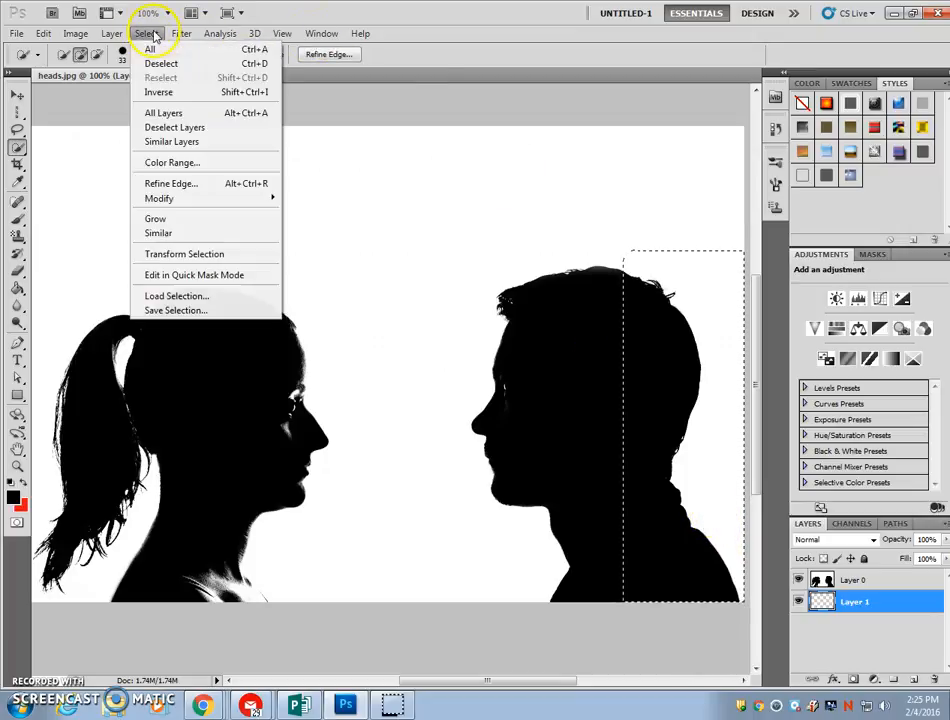
{"action": "left_click", "coordinate": [158, 60]}
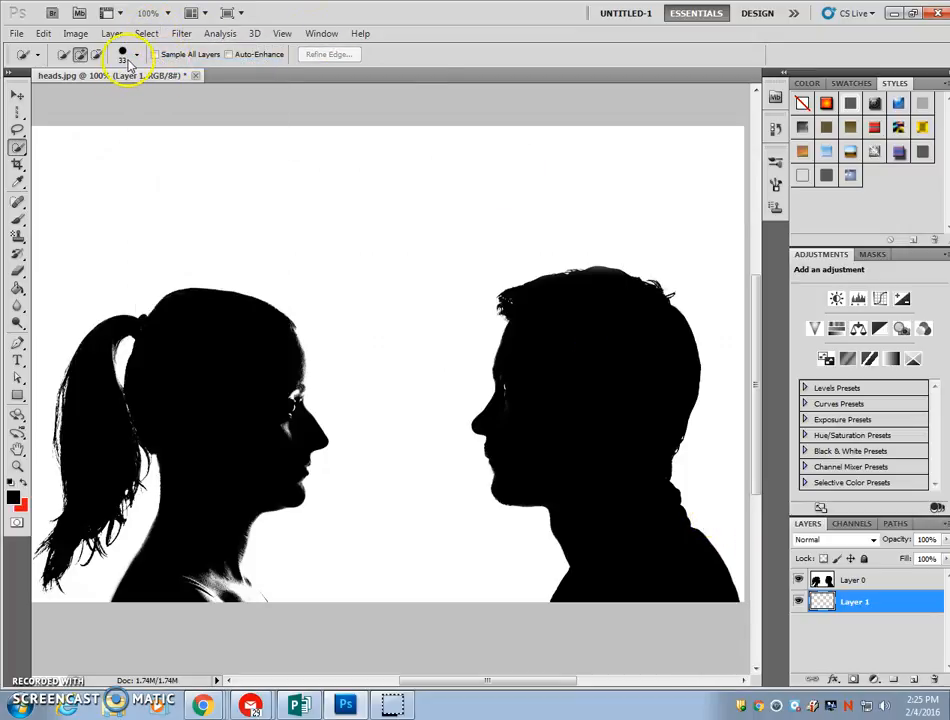
Quick-select the white background above the man's head with a 22 px brush and cut it from Layer 0
{"action": "left_click", "coordinate": [129, 64]}
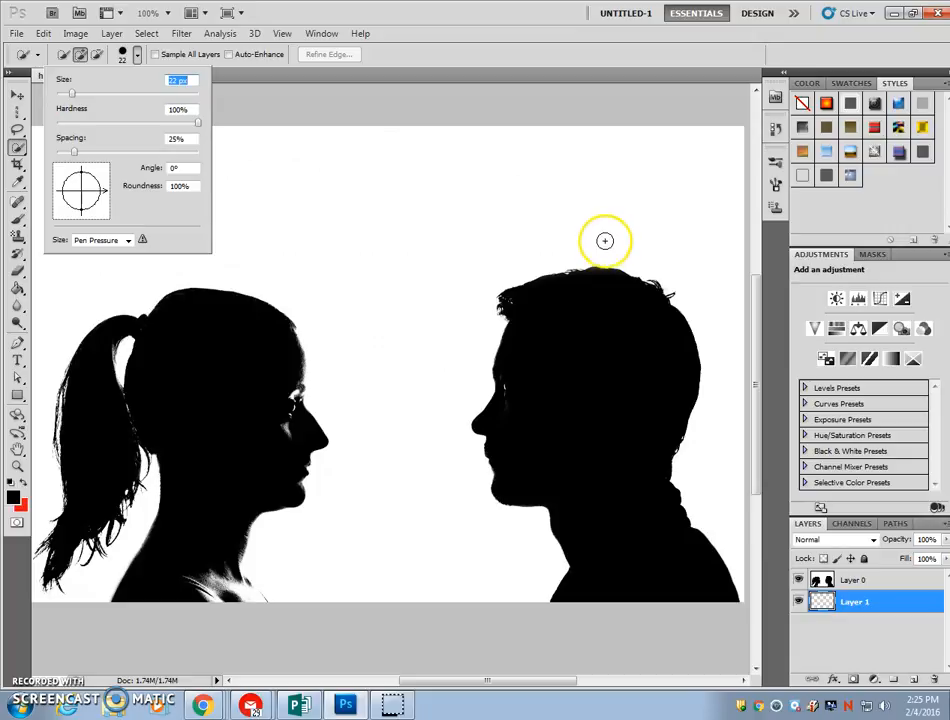
{"action": "left_click", "coordinate": [562, 261]}
{"action": "mouse_move", "coordinate": [562, 261]}
{"action": "left_mouse_down"}
{"action": "mouse_move", "coordinate": [626, 259]}
{"action": "mouse_move", "coordinate": [702, 324]}
{"action": "left_mouse_up"}
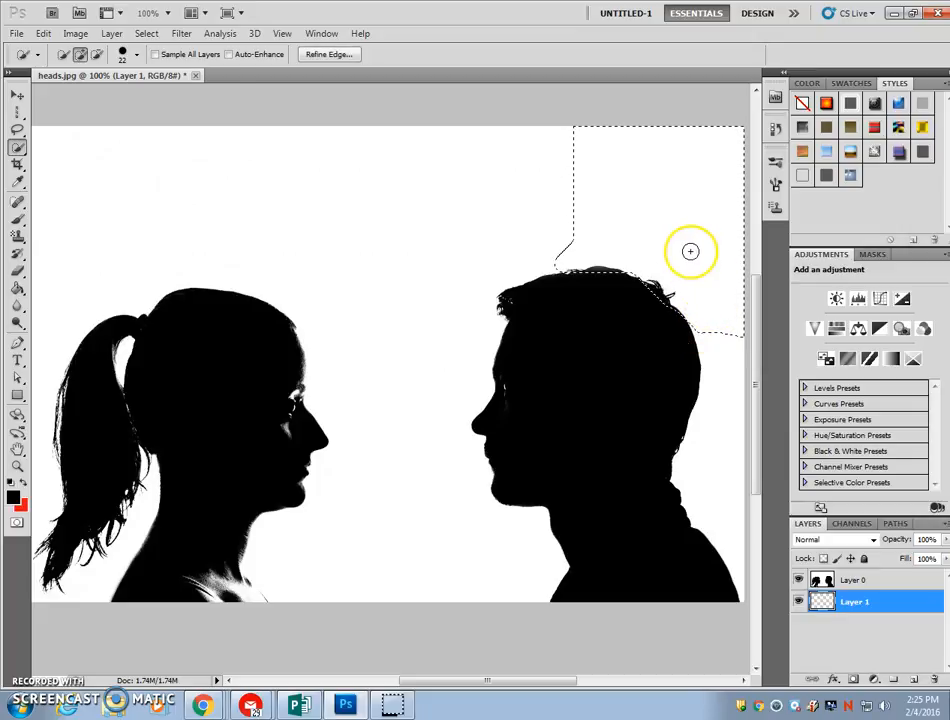
{"action": "left_click", "coordinate": [43, 33]}
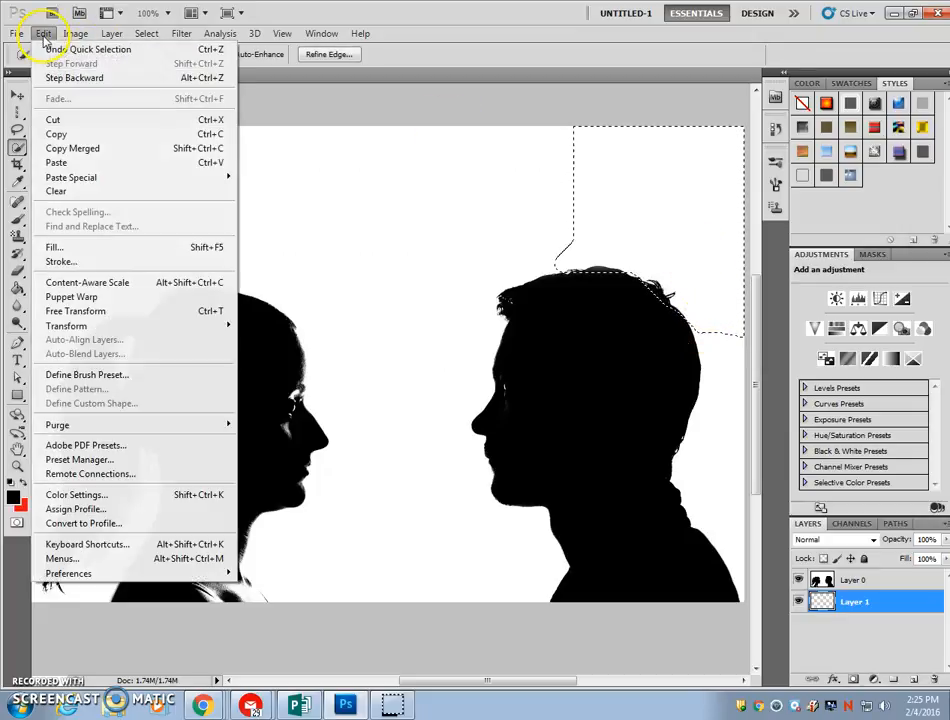
{"action": "left_click", "coordinate": [70, 120]}
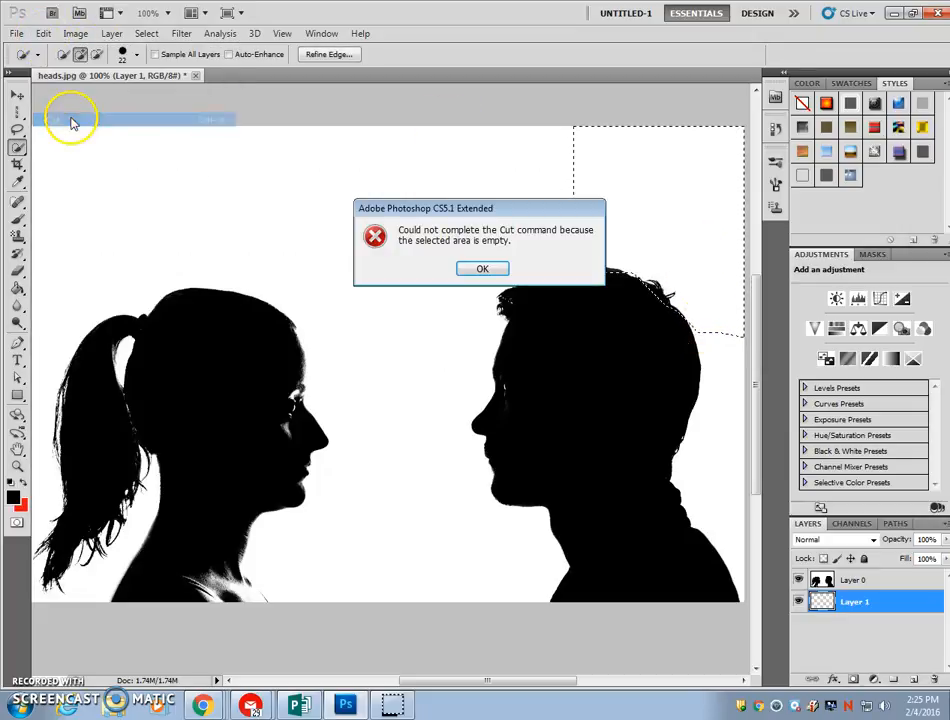
{"action": "left_click", "coordinate": [483, 270]}
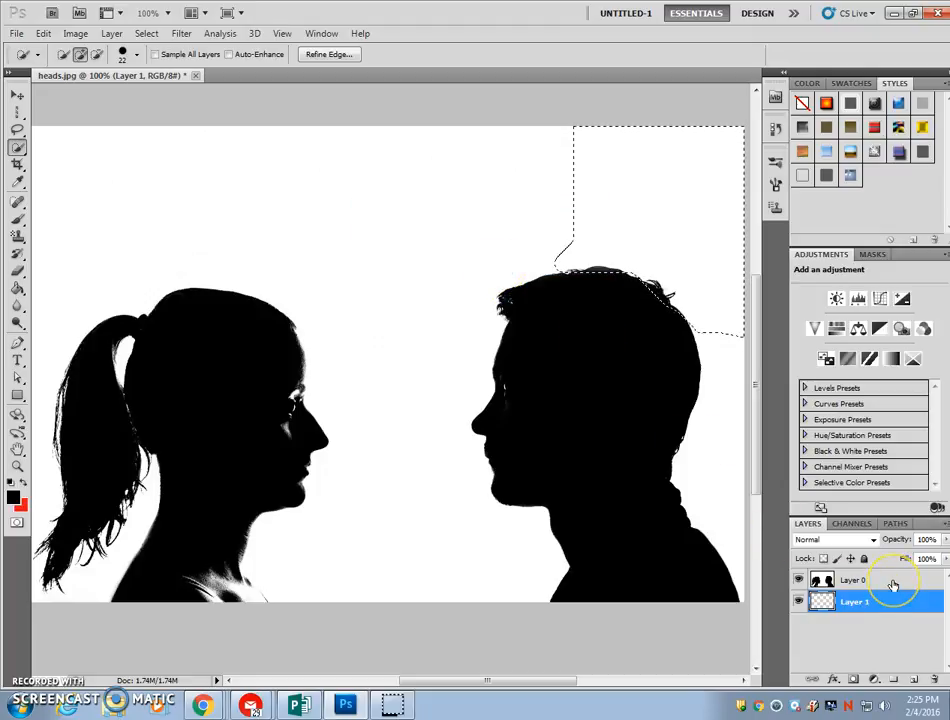
{"action": "left_click", "coordinate": [891, 584]}
{"action": "left_click", "coordinate": [43, 33]}
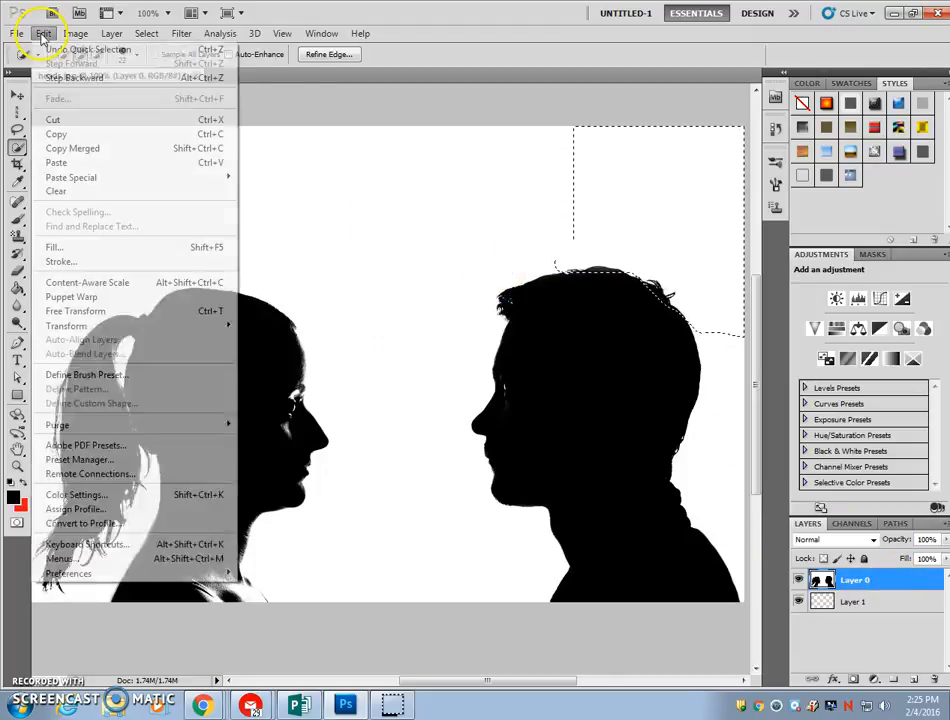
{"action": "left_click", "coordinate": [57, 120]}
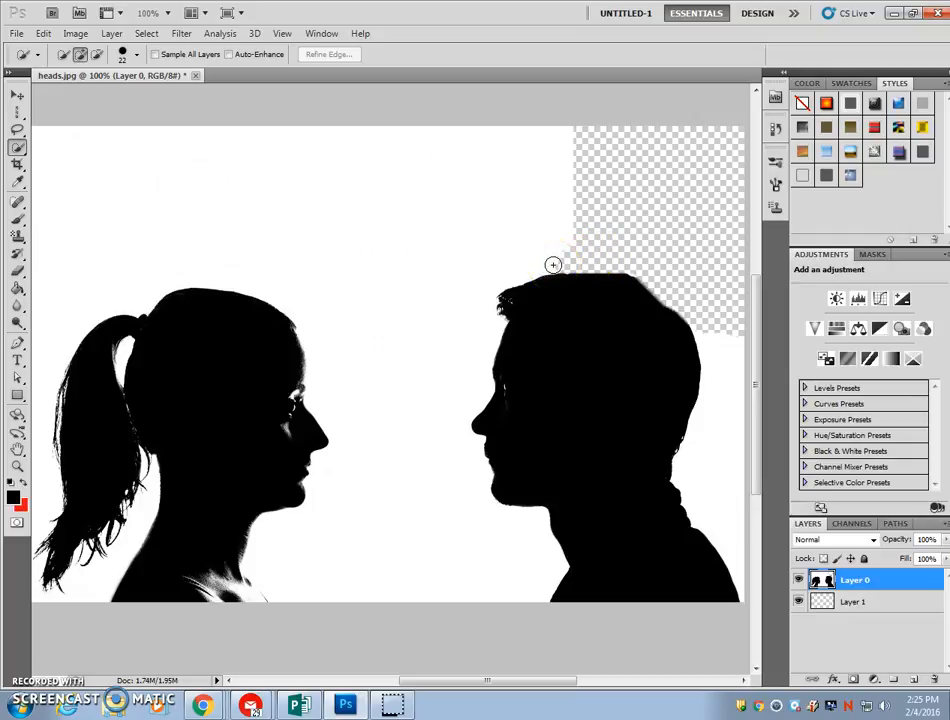
{"action": "left_click", "coordinate": [43, 33]}
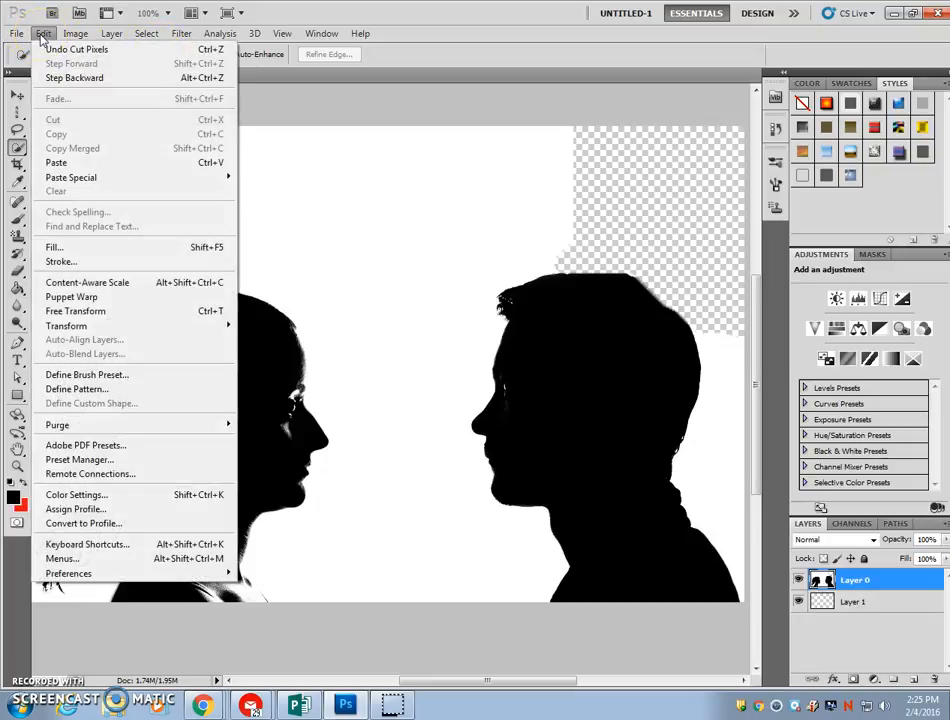
{"action": "mouse_move", "coordinate": [75, 33]}
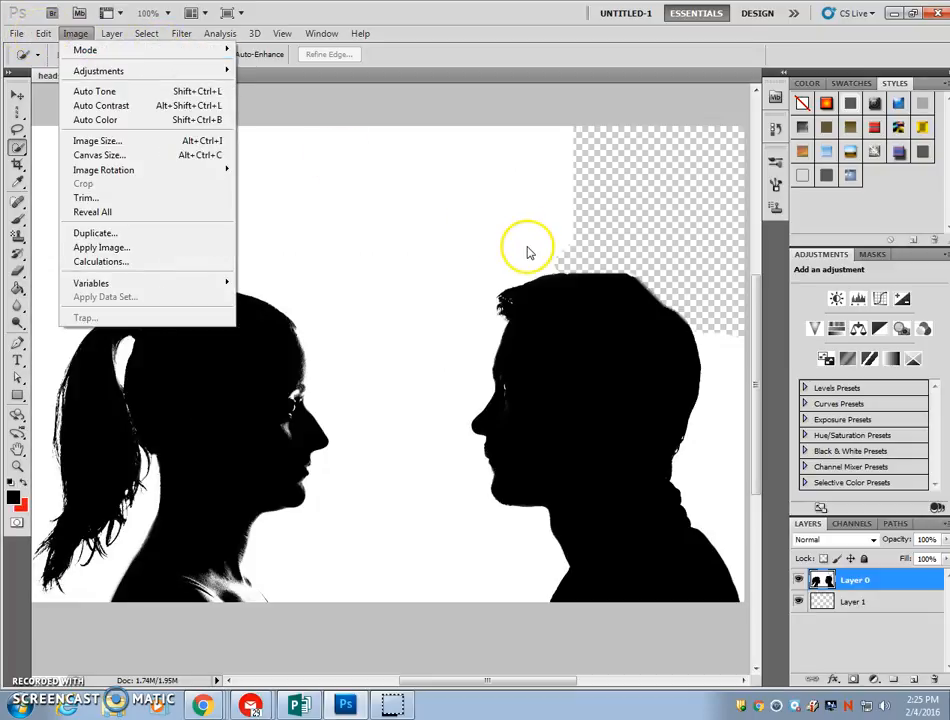
{"action": "left_click", "coordinate": [354, 208]}
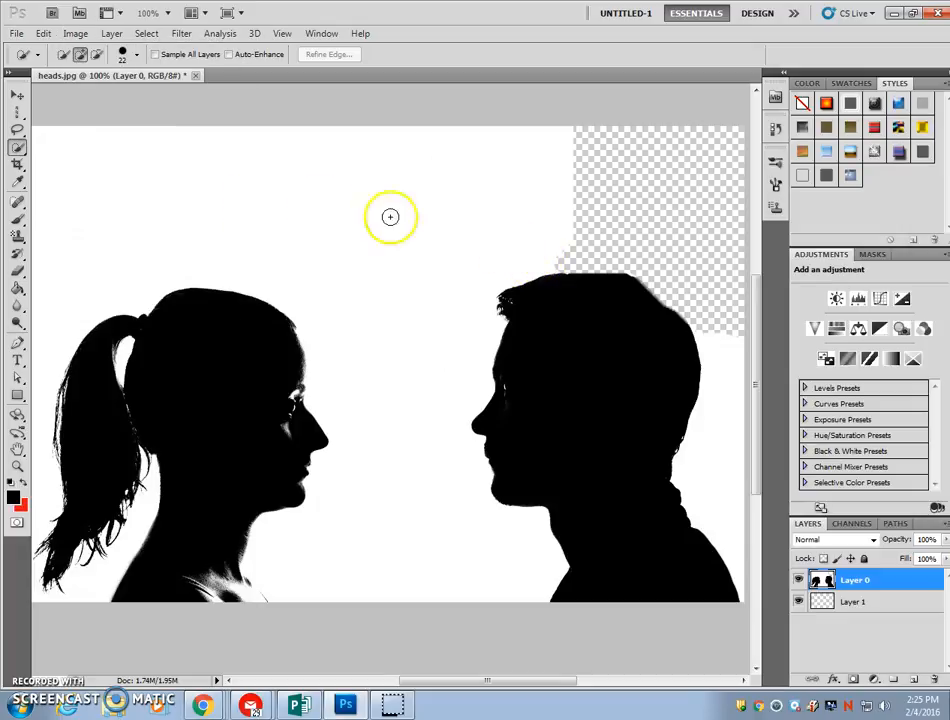
Quick-select the remaining white background above and between the two heads and cut it from Layer 0
{"action": "mouse_move", "coordinate": [551, 267]}
{"action": "left_mouse_down"}
{"action": "mouse_move", "coordinate": [462, 278]}
{"action": "mouse_move", "coordinate": [365, 216]}
{"action": "left_mouse_up"}
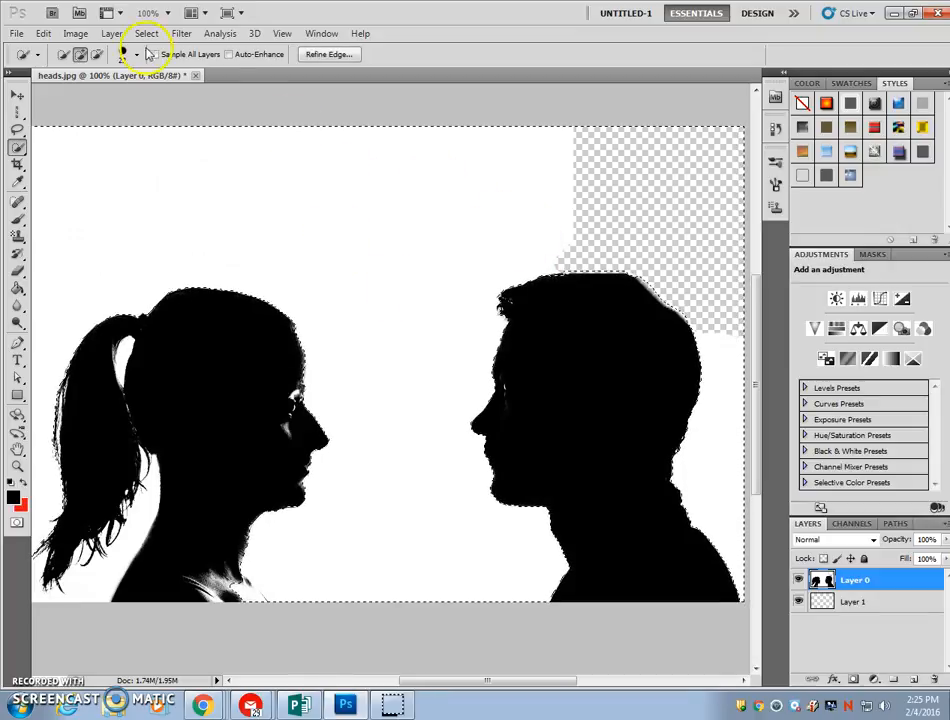
{"action": "left_click", "coordinate": [43, 33]}
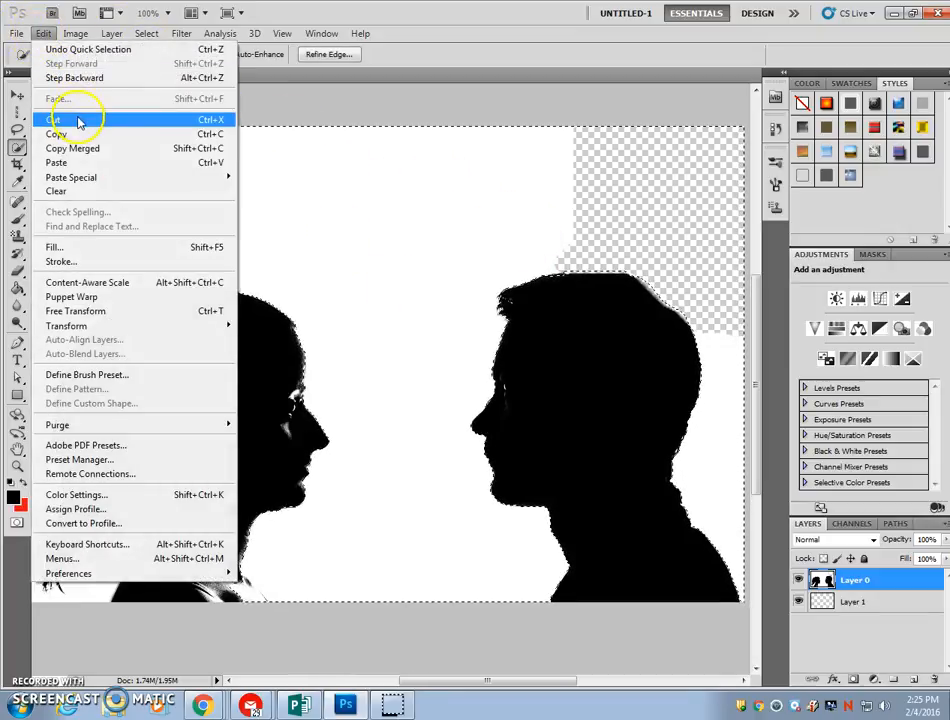
{"action": "left_click", "coordinate": [80, 121]}
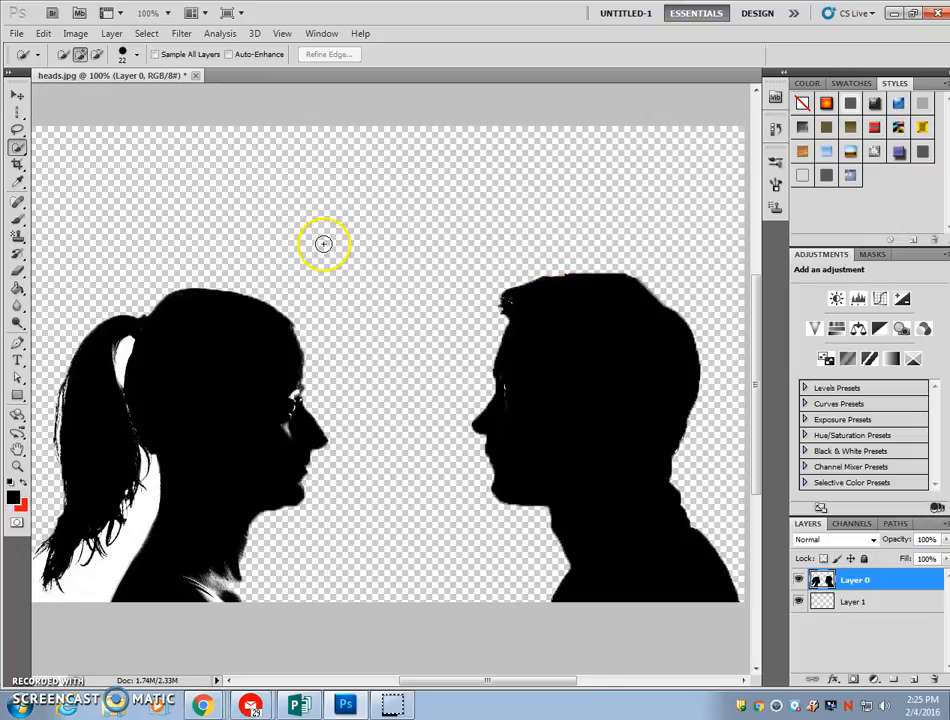
Quick-select the white area beneath the woman's ponytail and behind her neck, and cut it out
{"action": "scroll", "coordinate": [323, 244], "scroll_direction": "down", "scroll_amount": 1}
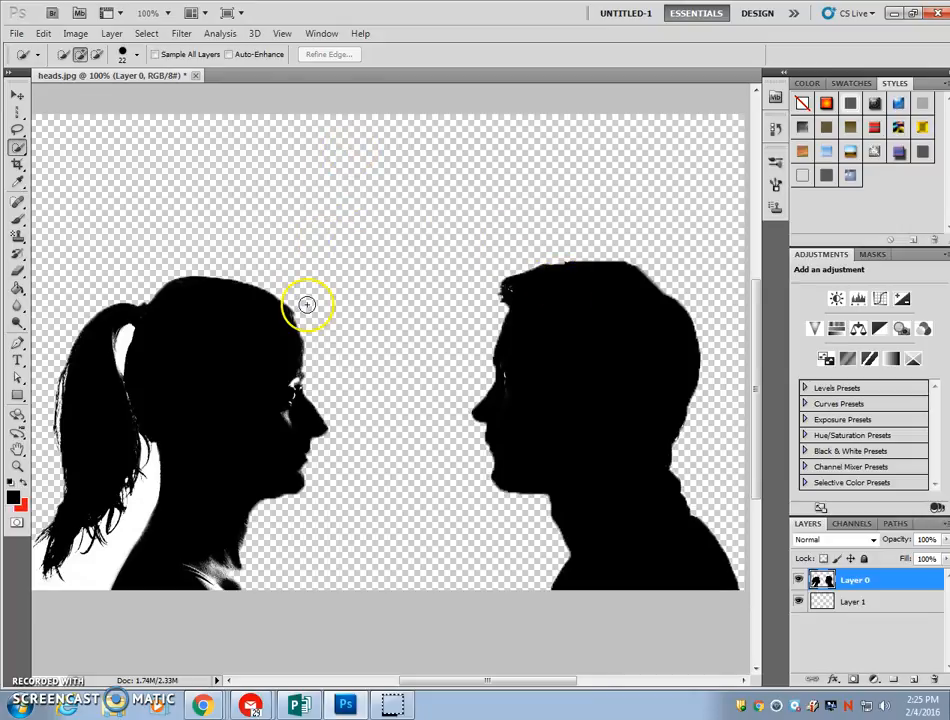
{"action": "left_click", "coordinate": [42, 553]}
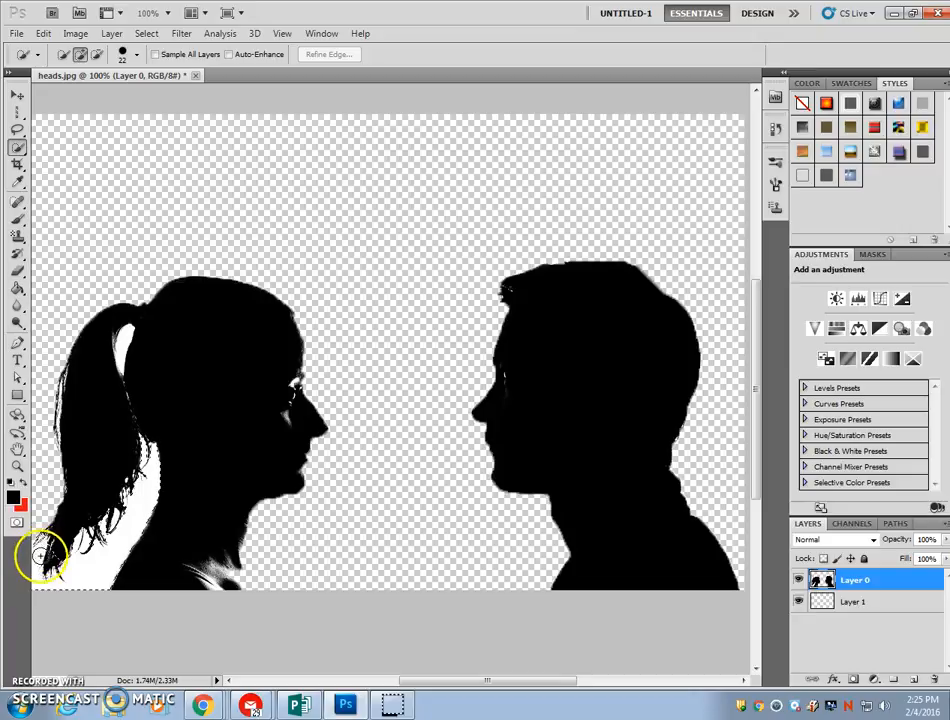
{"action": "mouse_move", "coordinate": [43, 580]}
{"action": "left_mouse_down"}
{"action": "mouse_move", "coordinate": [85, 580]}
{"action": "mouse_move", "coordinate": [111, 557]}
{"action": "mouse_move", "coordinate": [149, 464]}
{"action": "left_mouse_up"}
{"action": "left_click", "coordinate": [43, 33]}
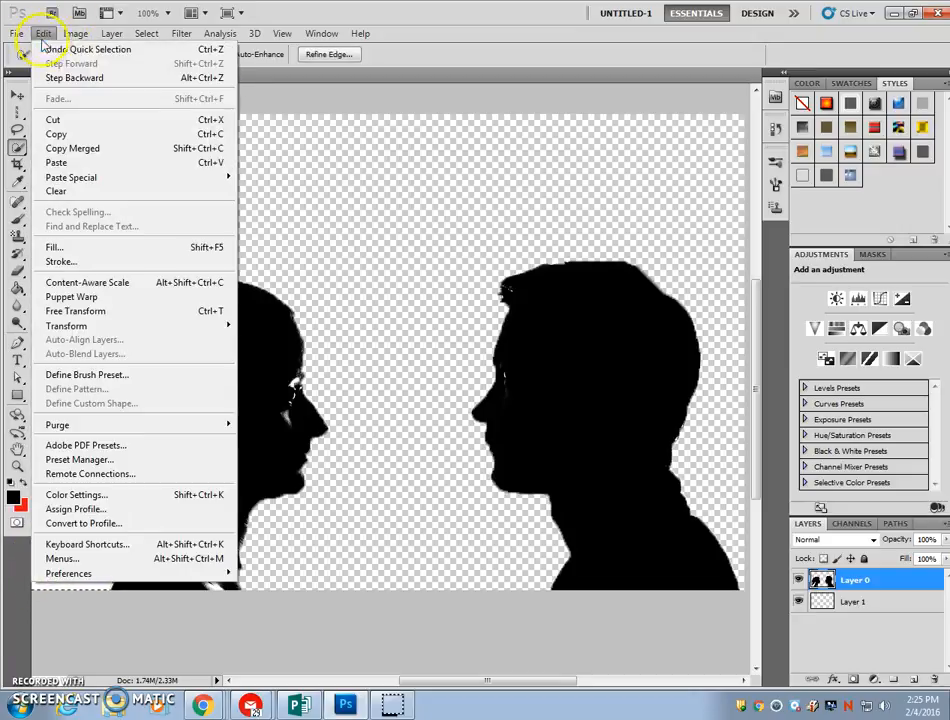
{"action": "left_click", "coordinate": [53, 122]}
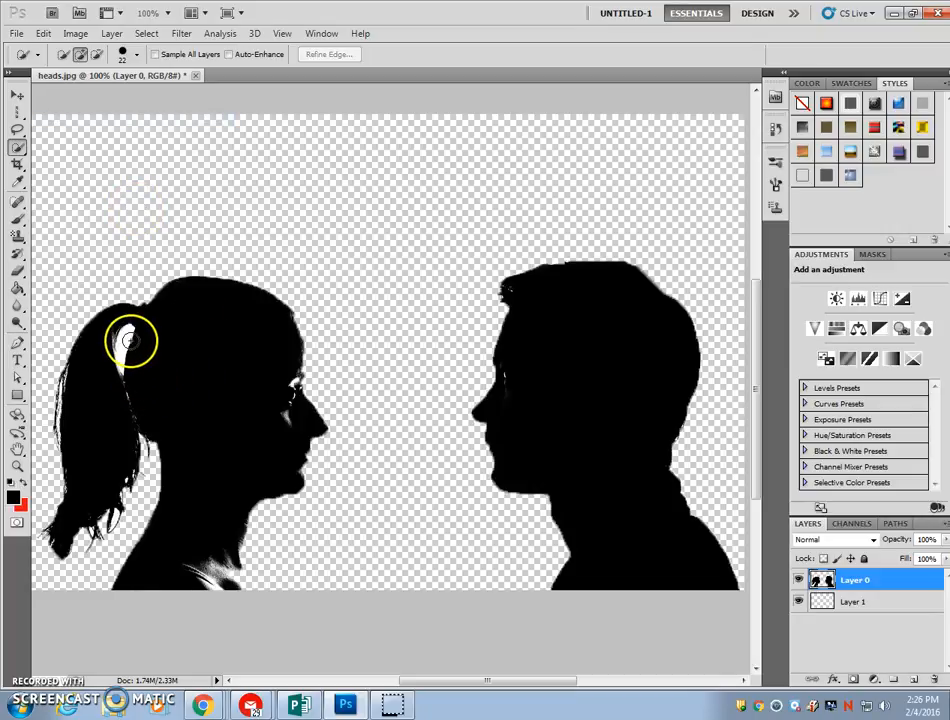
Set the Quick Selection brush to 17 px, select the white gap between the woman's ponytail and head, and cut it out
{"action": "left_click", "coordinate": [137, 56]}
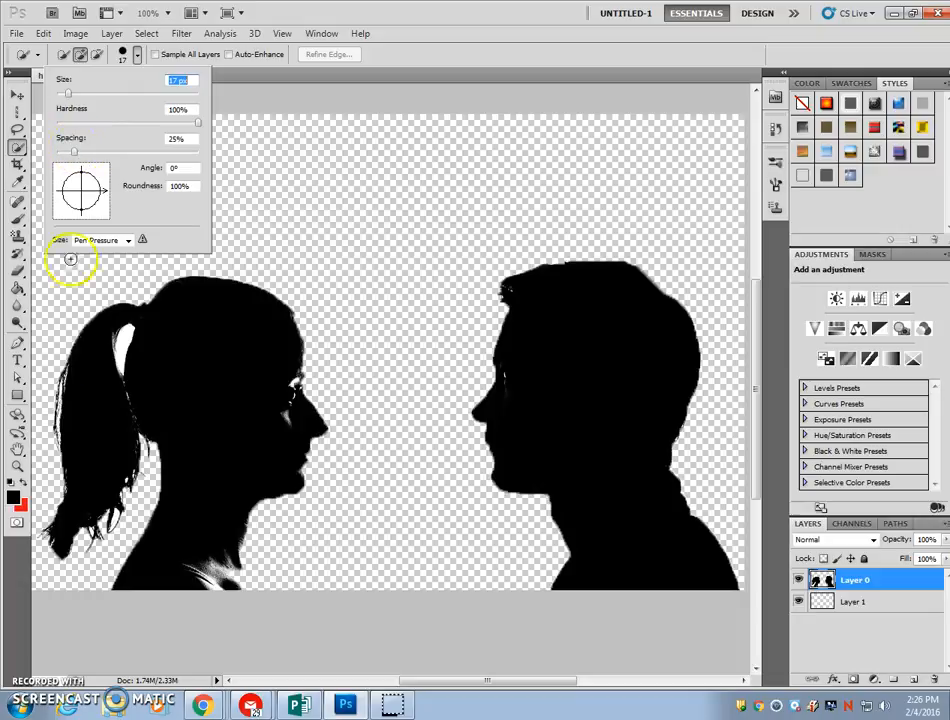
{"action": "left_click", "coordinate": [123, 344]}
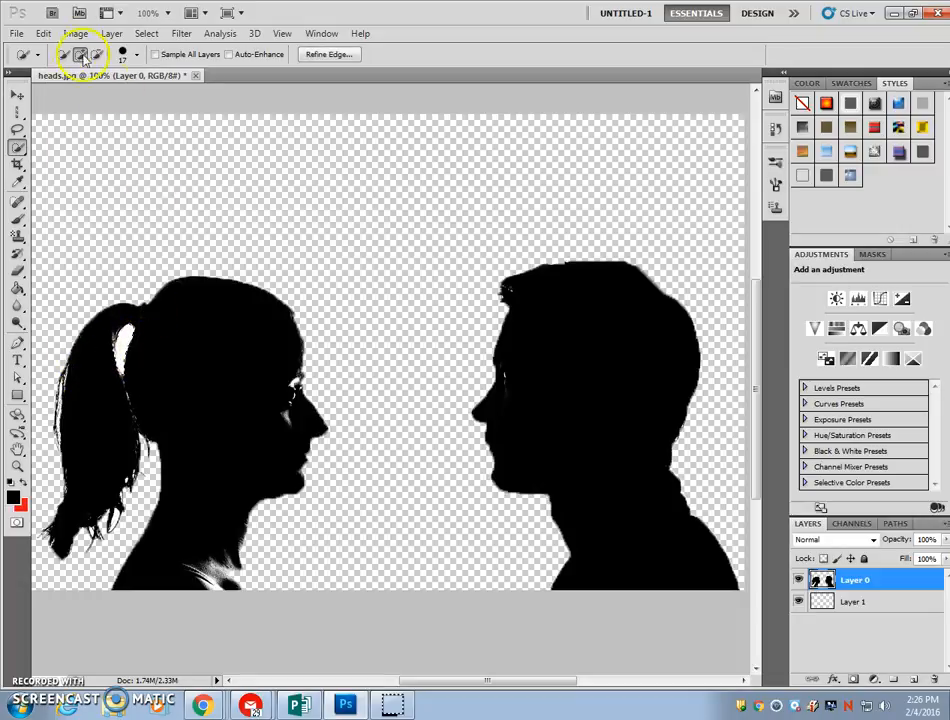
{"action": "left_click", "coordinate": [43, 33]}
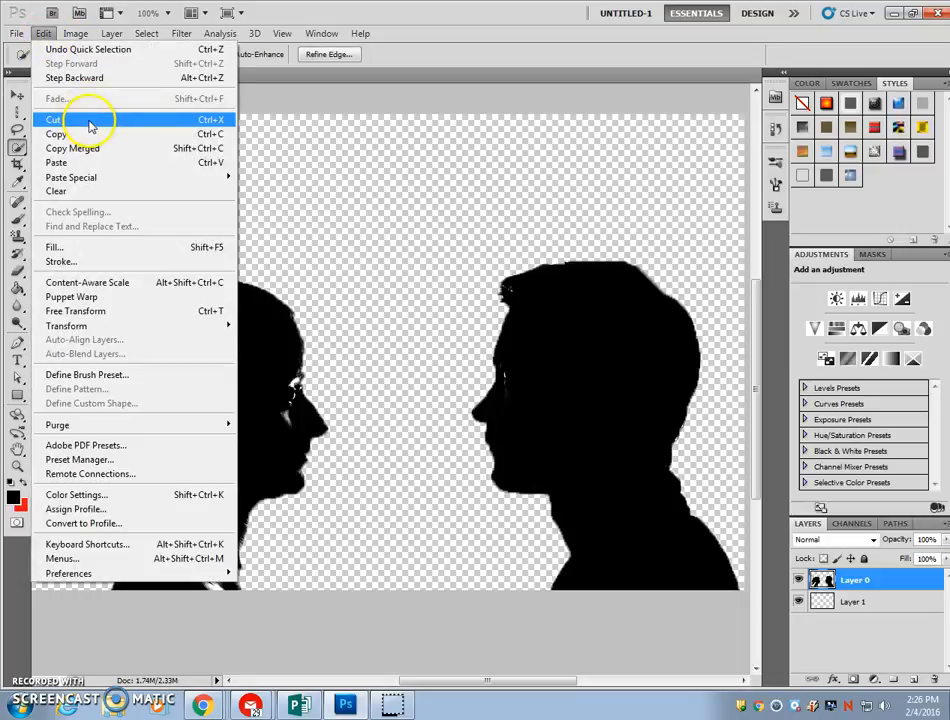
{"action": "left_click", "coordinate": [89, 125]}
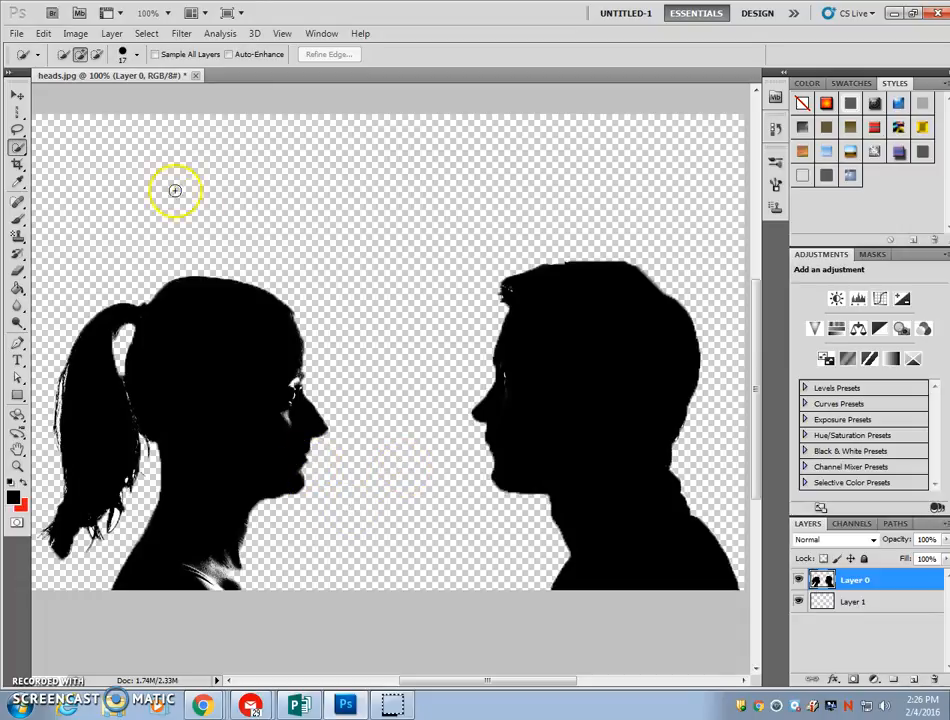
Save the image as the layered Photoshop file Art heads in the Graphic Design folder, replacing the existing file
{"action": "left_click", "coordinate": [16, 34]}
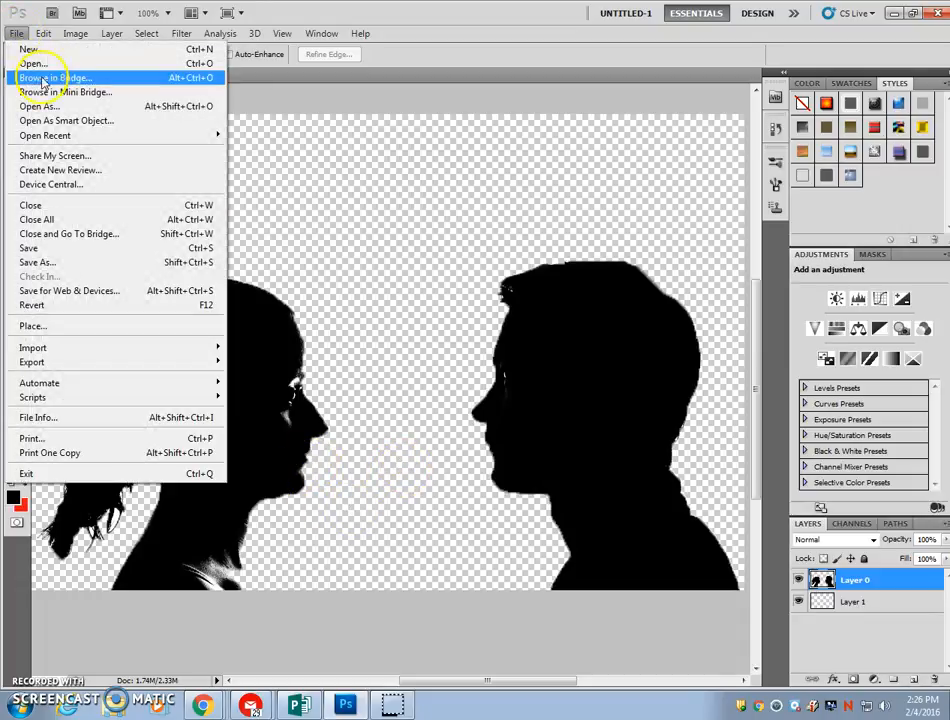
{"action": "left_click", "coordinate": [72, 264]}
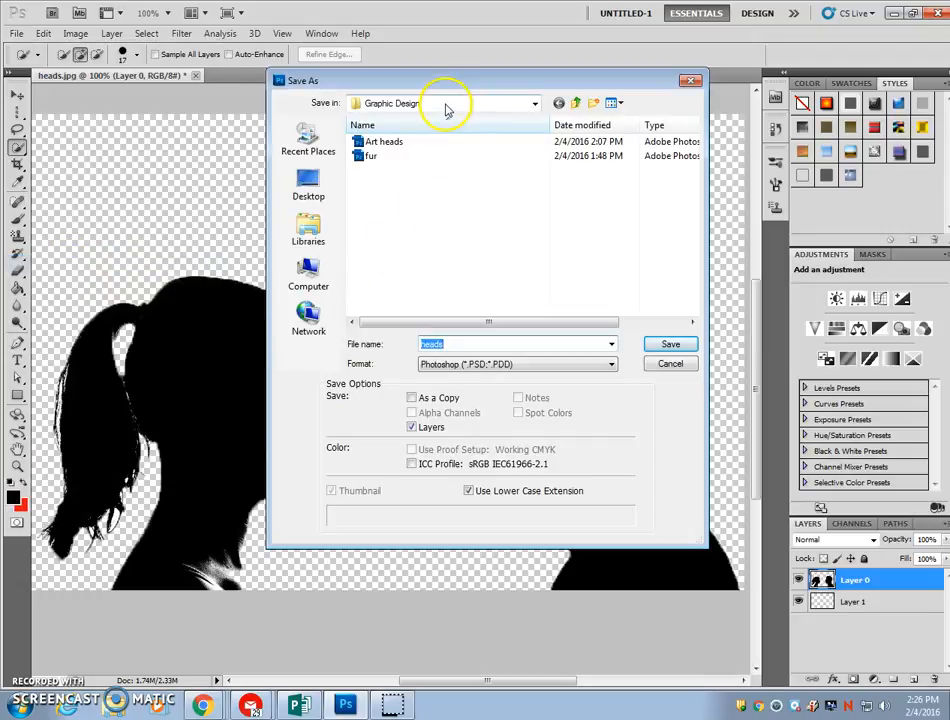
{"action": "left_click", "coordinate": [378, 142]}
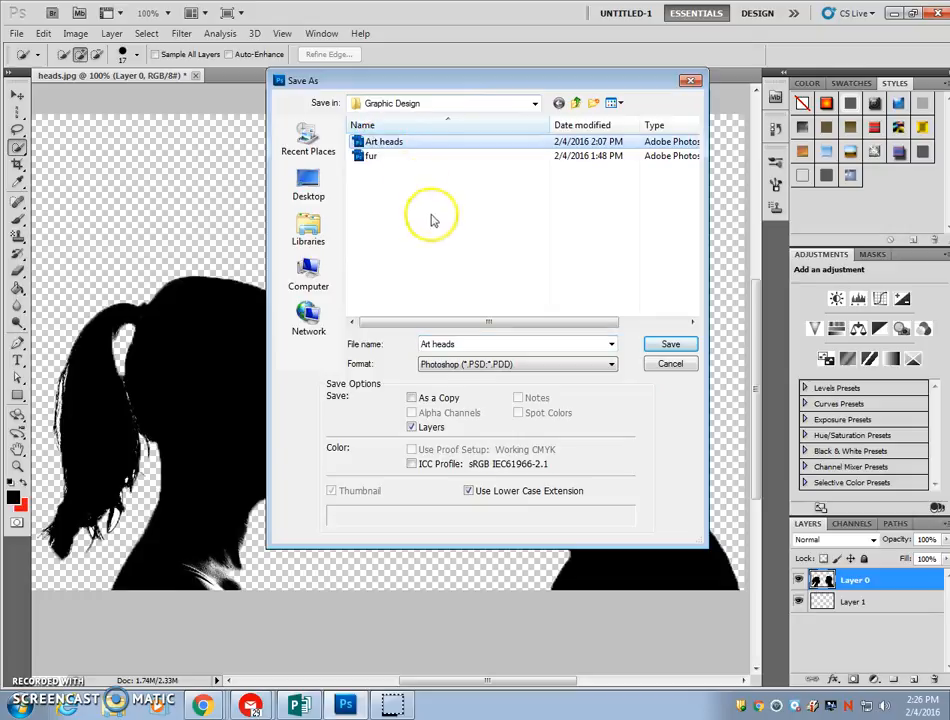
{"action": "left_click", "coordinate": [676, 350]}
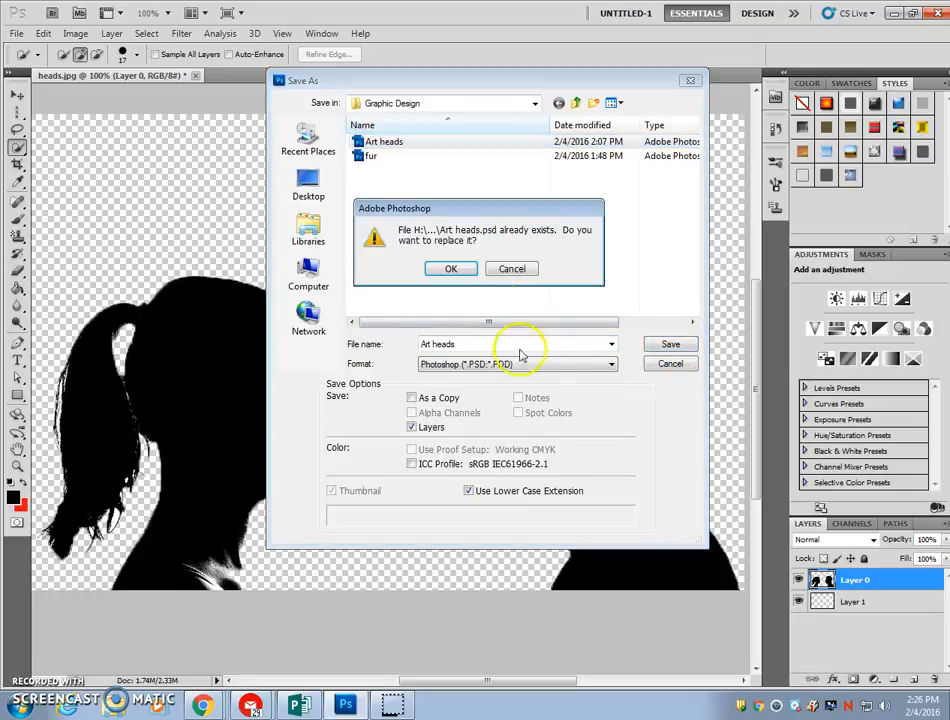
{"action": "left_click", "coordinate": [450, 269]}
{"action": "left_click", "coordinate": [647, 222]}
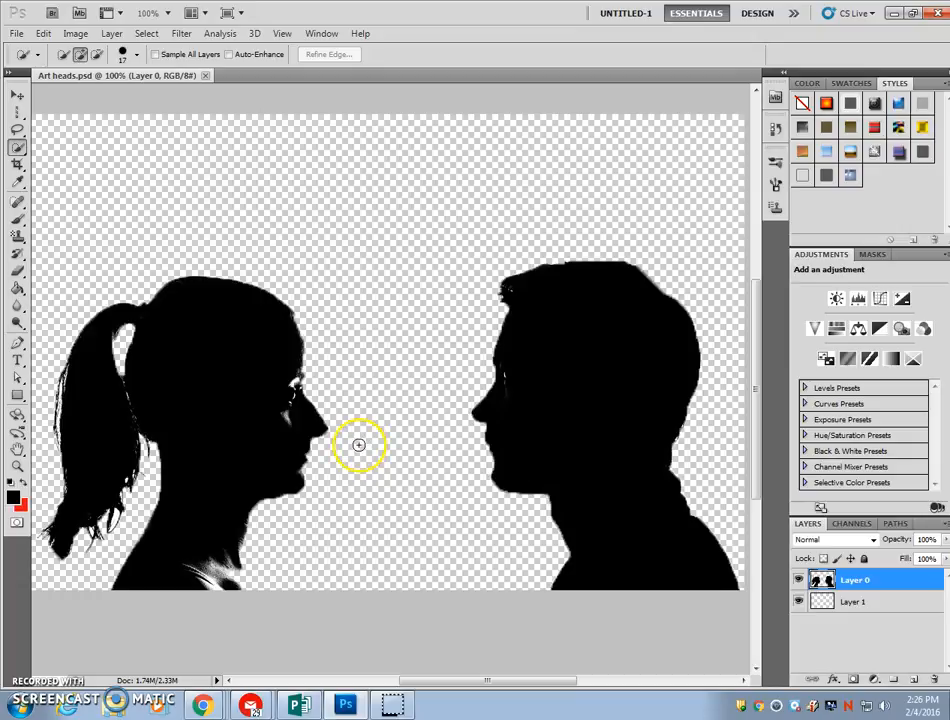
Open the dots colorful image from the Graphic Design folder
{"action": "left_click", "coordinate": [17, 34]}
{"action": "left_click", "coordinate": [28, 60]}
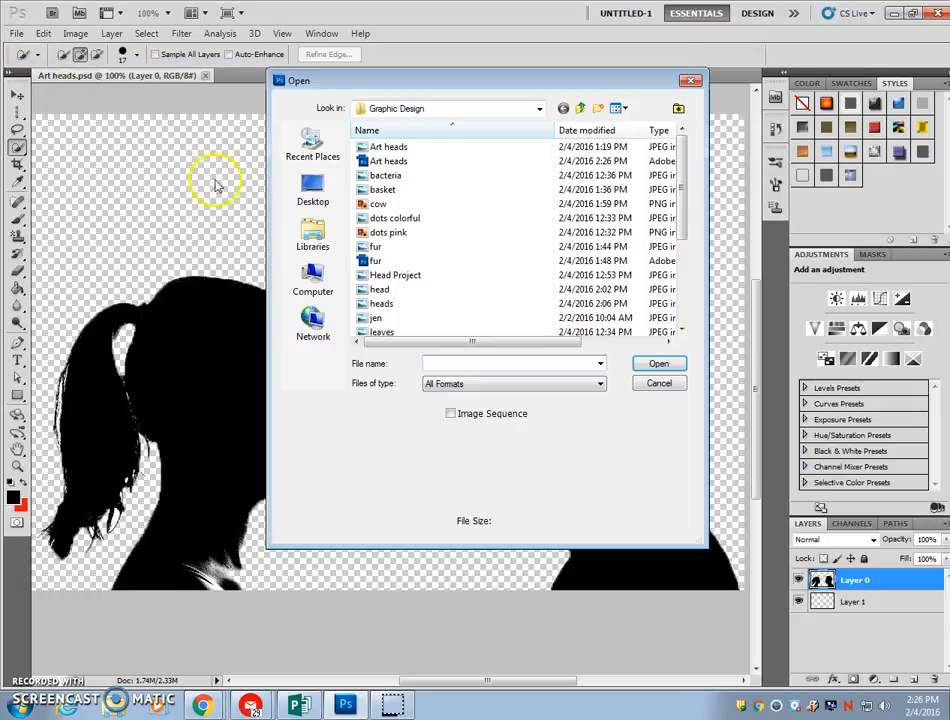
{"action": "left_click", "coordinate": [423, 224]}
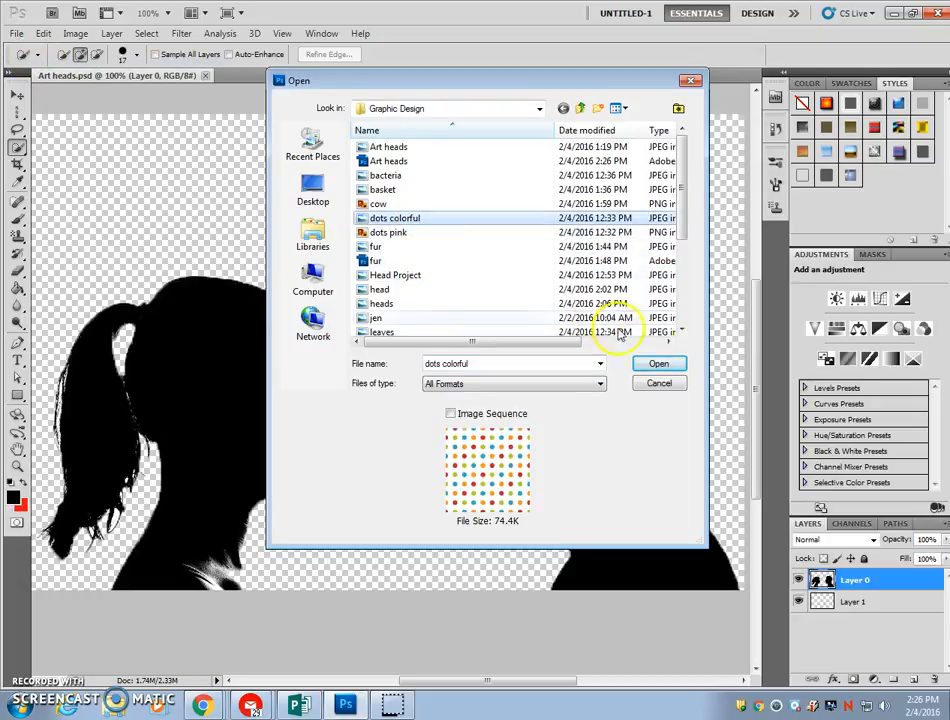
{"action": "left_click", "coordinate": [671, 368]}
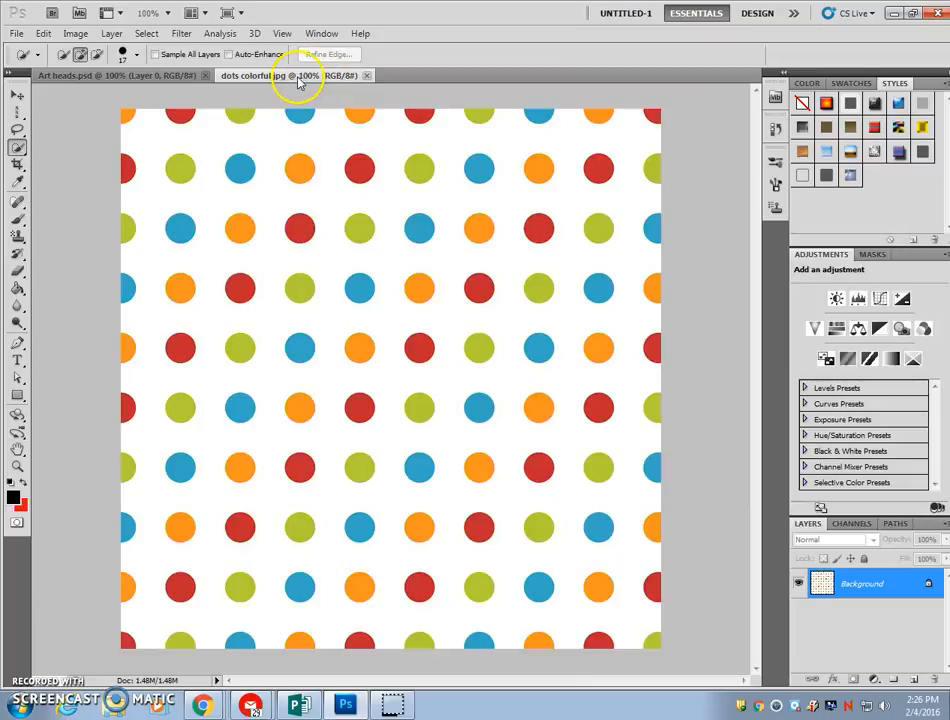
Float the dots colorful image in its own window and place it beside the Art heads canvas
{"action": "left_click", "coordinate": [139, 80]}
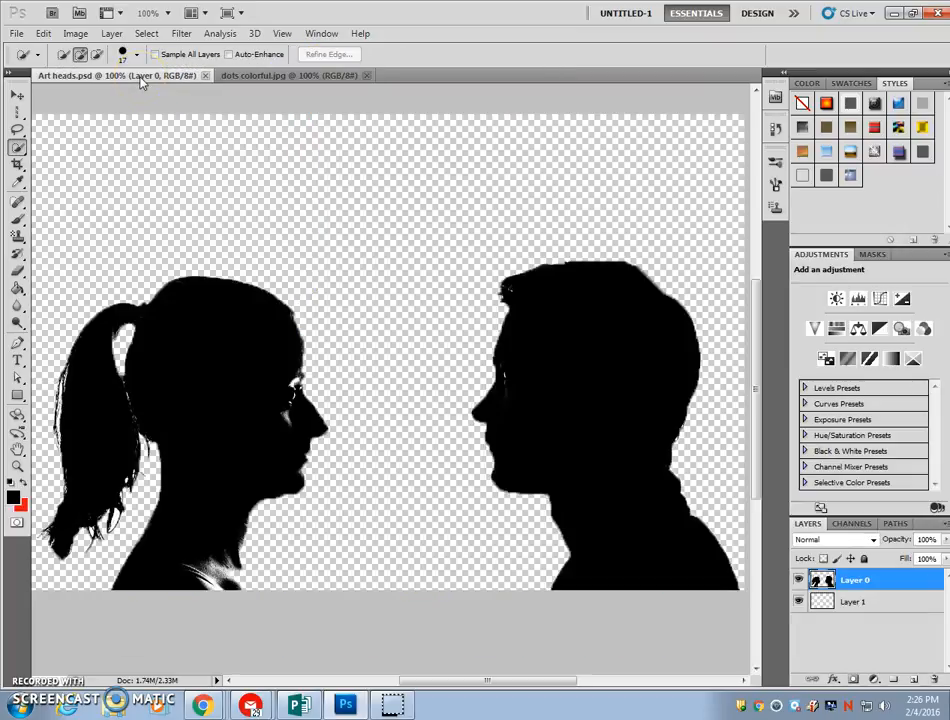
{"action": "left_click", "coordinate": [280, 77]}
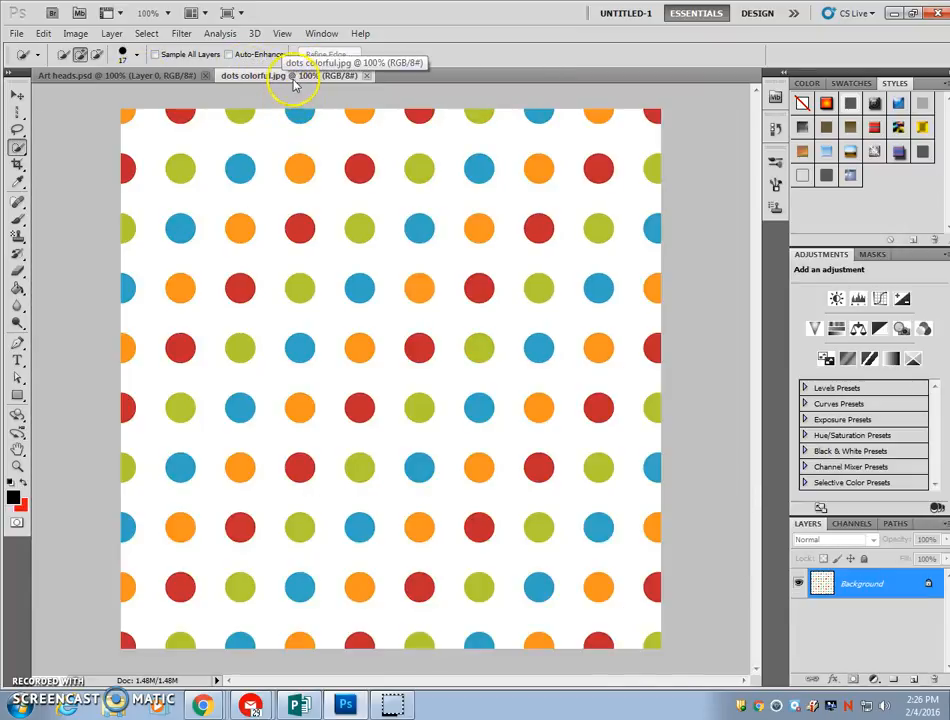
{"action": "right_click", "coordinate": [294, 84]}
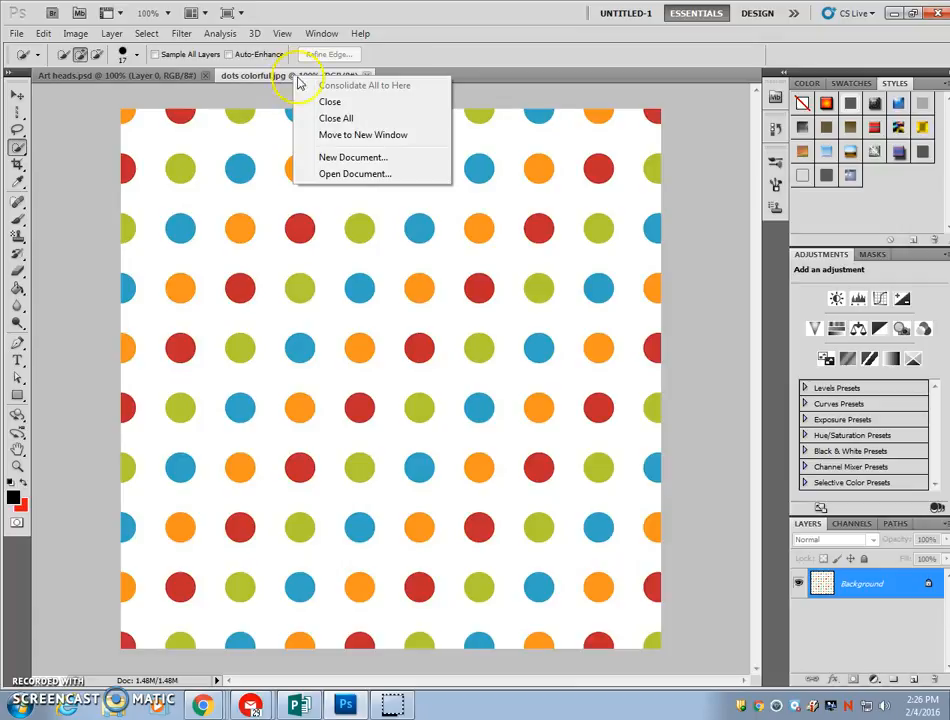
{"action": "left_click", "coordinate": [365, 135]}
{"action": "left_click_drag", "start_coordinate": [347, 80], "coordinate": [948, 146]}
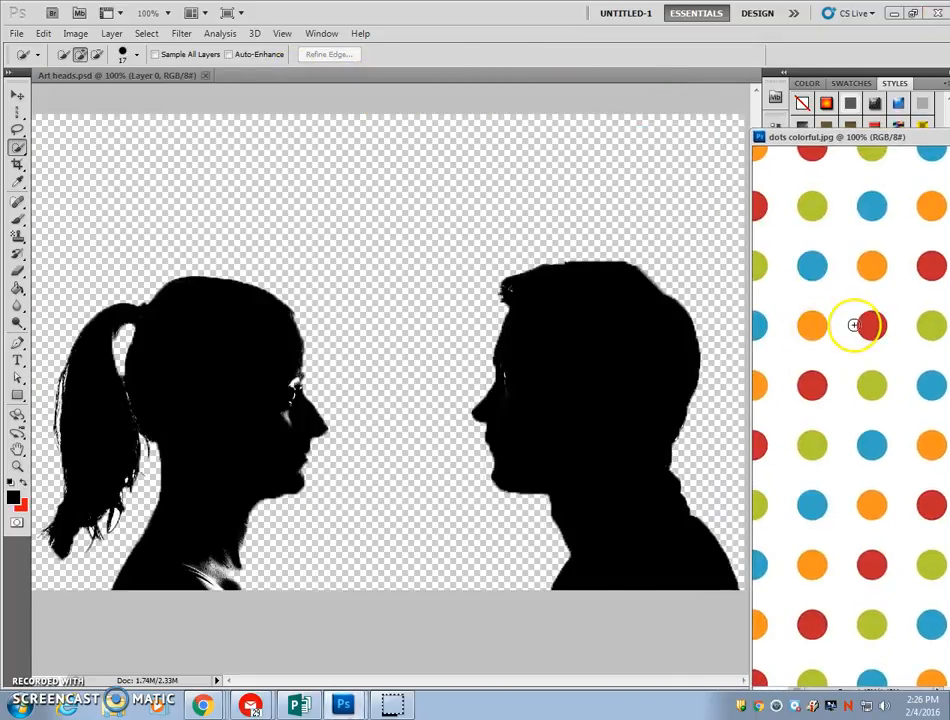
{"action": "left_click_drag", "start_coordinate": [858, 330], "coordinate": [770, 268]}
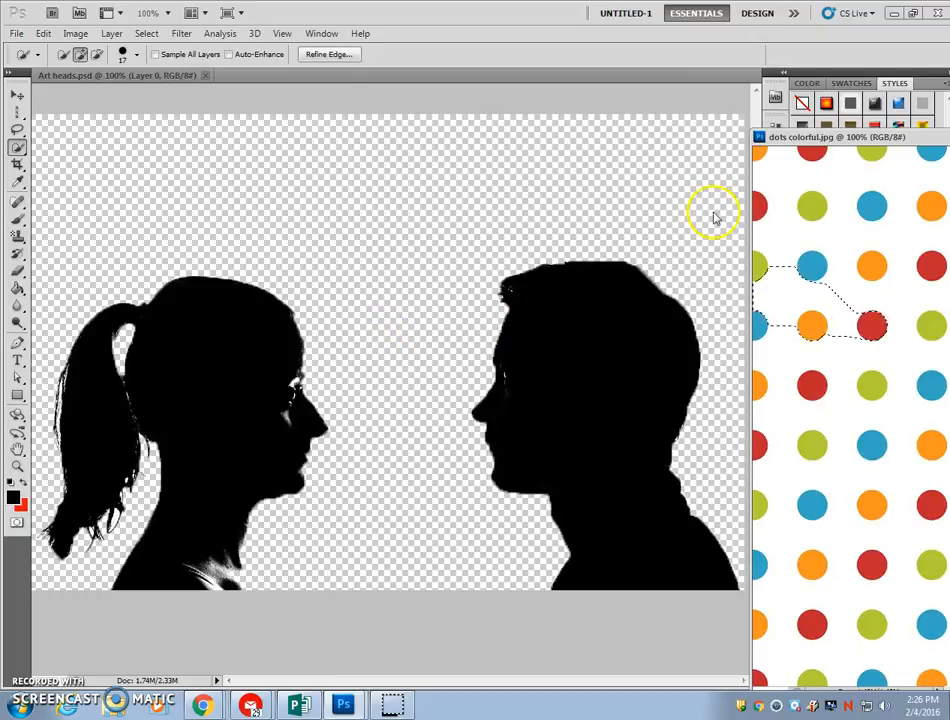
{"action": "left_click", "coordinate": [147, 33]}
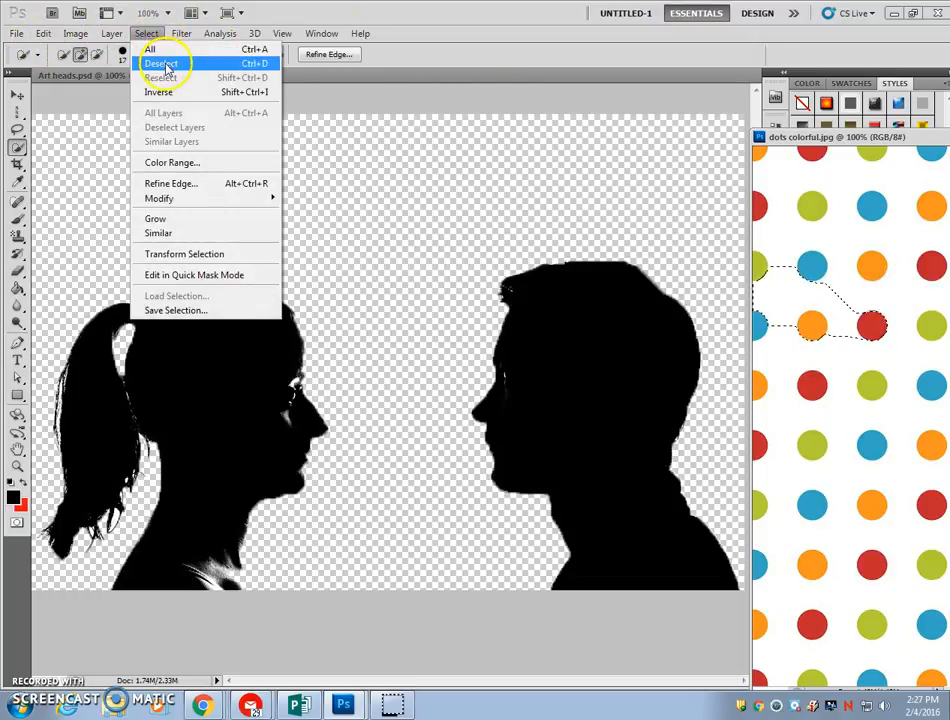
{"action": "left_click", "coordinate": [163, 63]}
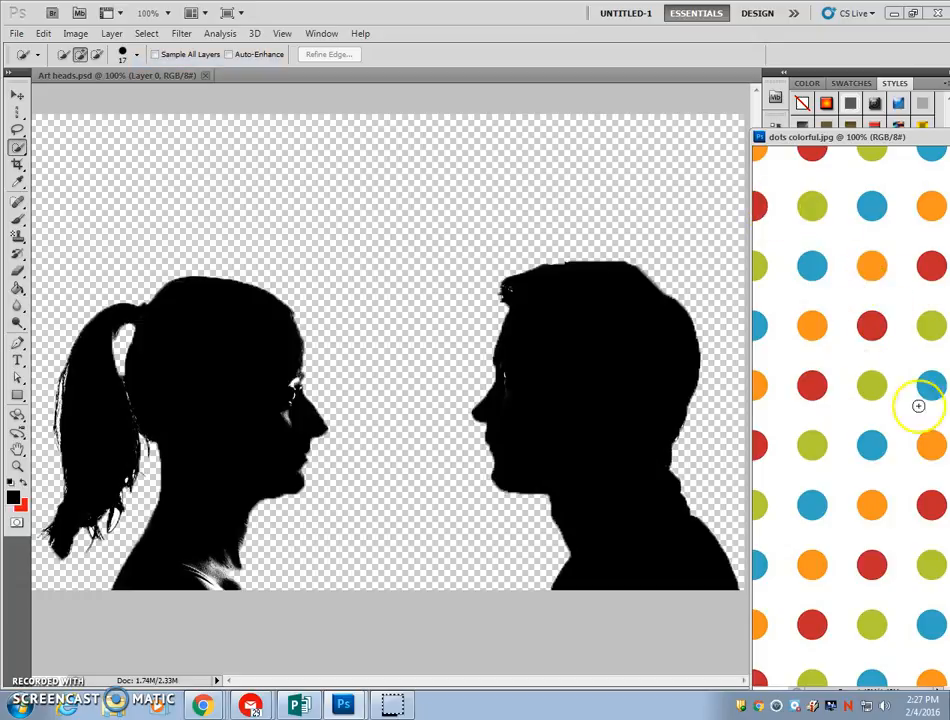
Copy the whole dots image onto the Art heads canvas with the Move tool, and minimize the dots colorful window
{"action": "left_click", "coordinate": [17, 96]}
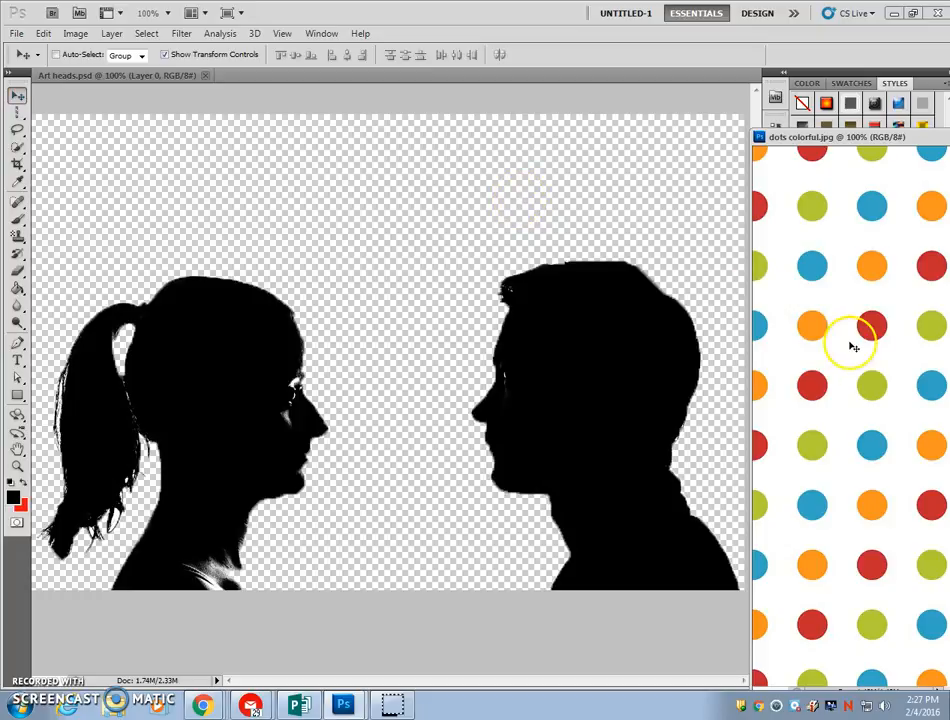
{"action": "left_click_drag", "start_coordinate": [886, 327], "coordinate": [500, 264]}
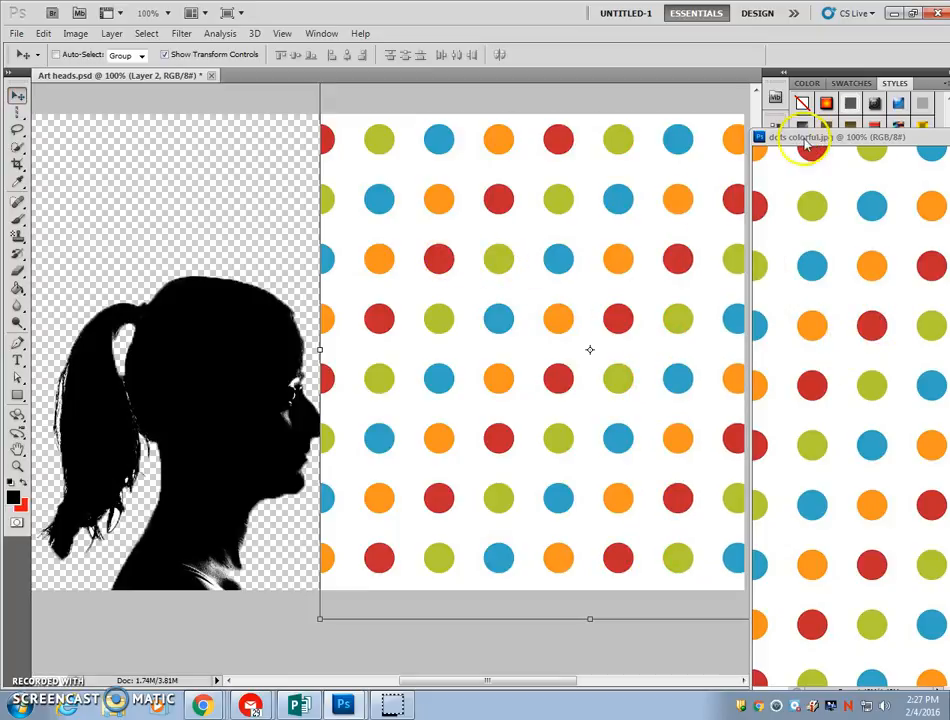
{"action": "left_click_drag", "start_coordinate": [842, 144], "coordinate": [187, 112]}
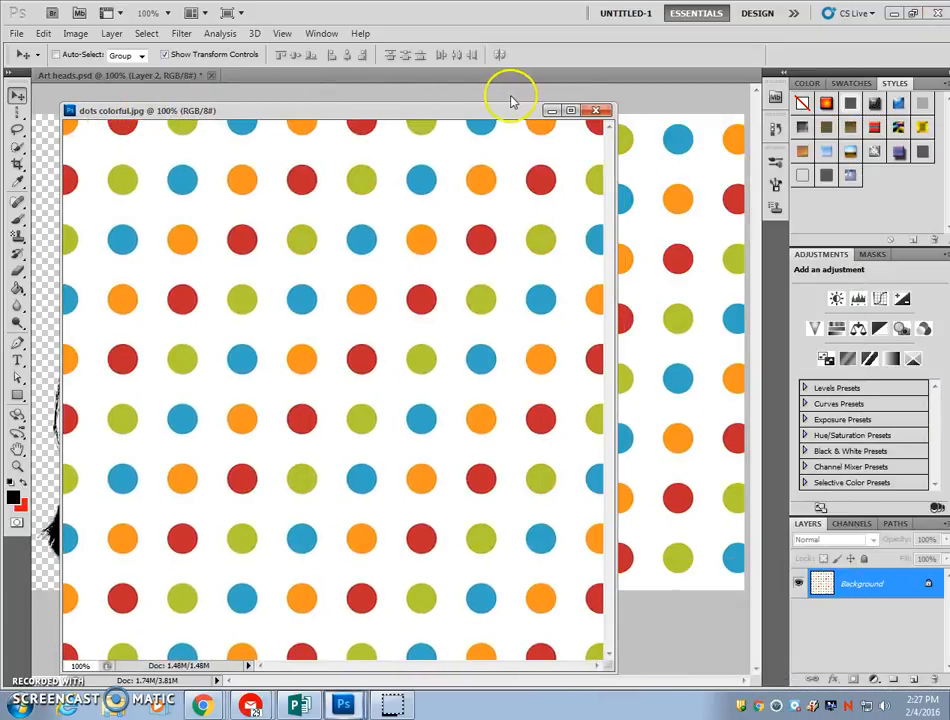
{"action": "left_click", "coordinate": [550, 112]}
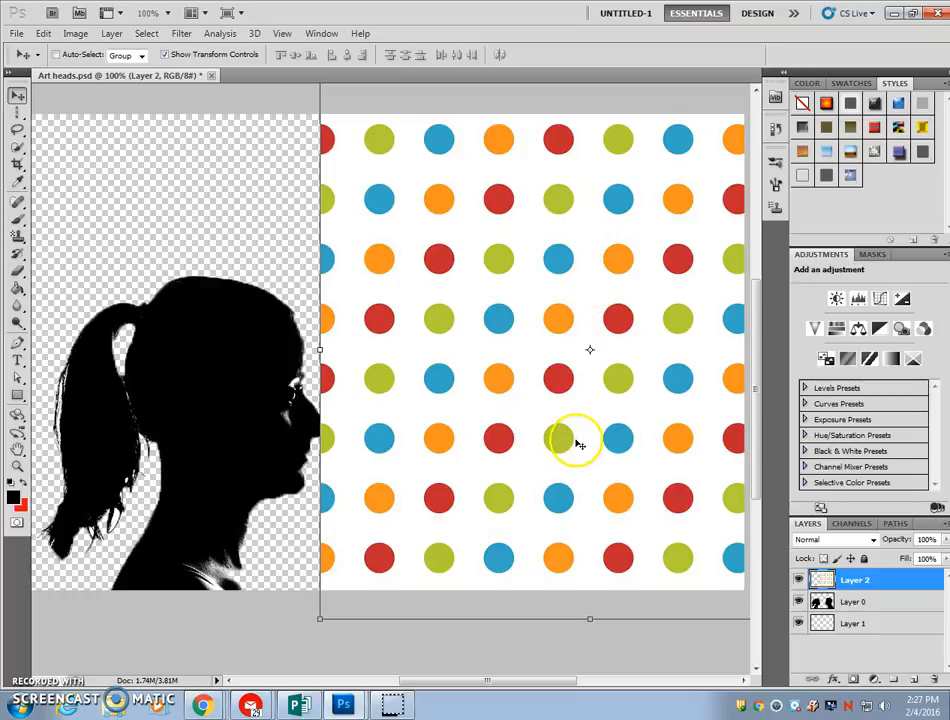
Place the dots layer beneath the other layers, and scale it to about 136% wide by 131% high, positioned to fill the canvas
{"action": "left_click_drag", "start_coordinate": [871, 586], "coordinate": [873, 632]}
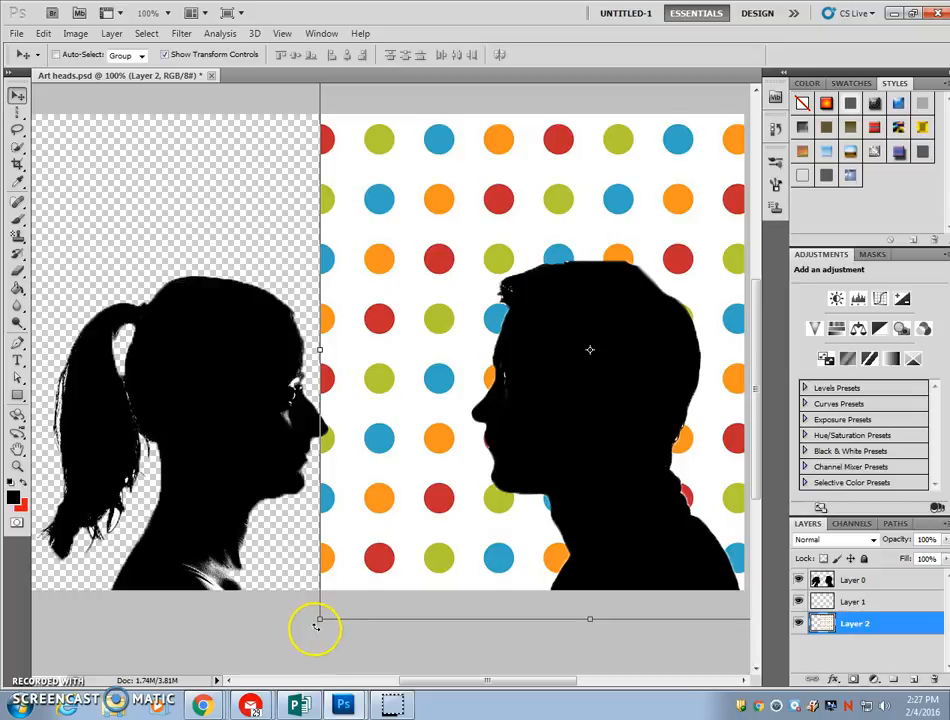
{"action": "left_click_drag", "start_coordinate": [318, 622], "coordinate": [199, 657]}
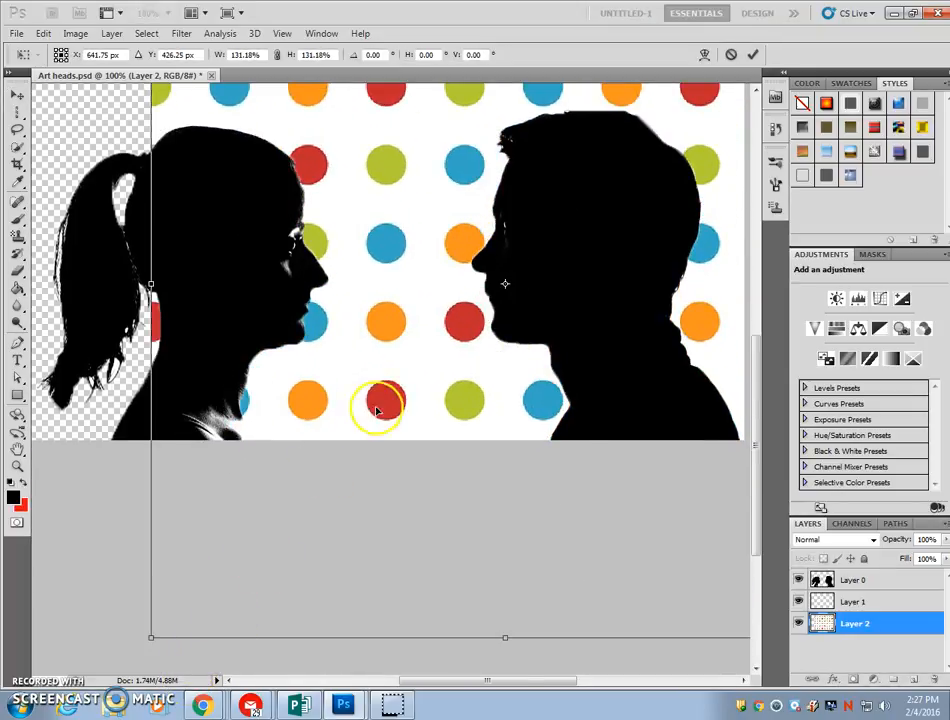
{"action": "left_click_drag", "start_coordinate": [445, 398], "coordinate": [304, 397]}
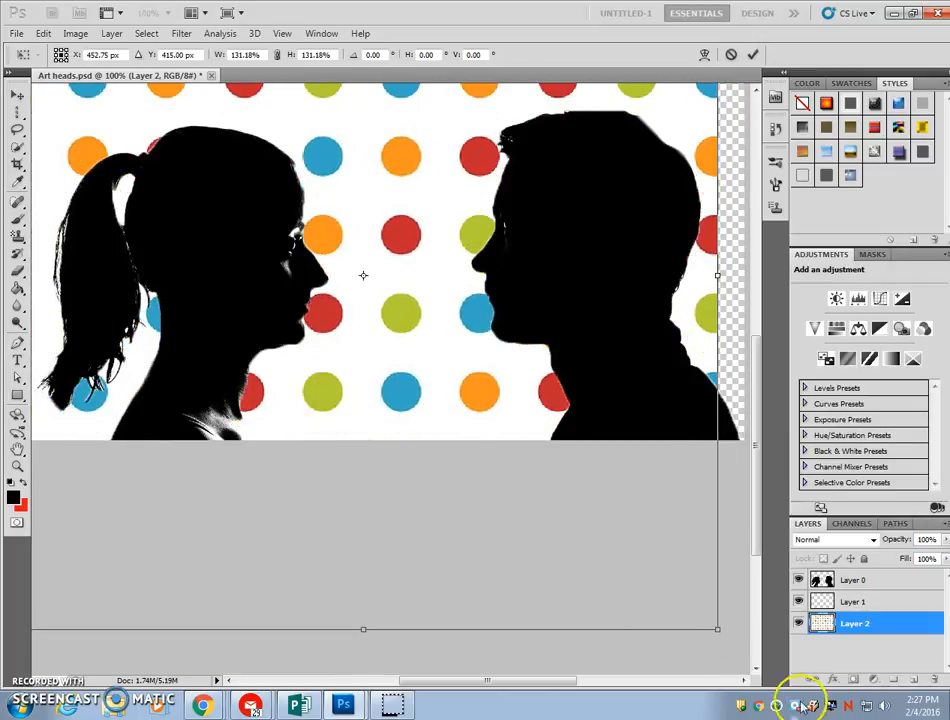
{"action": "left_click_drag", "start_coordinate": [717, 628], "coordinate": [745, 628]}
{"action": "scroll", "coordinate": [583, 585], "scroll_direction": "up", "scroll_amount": 5}
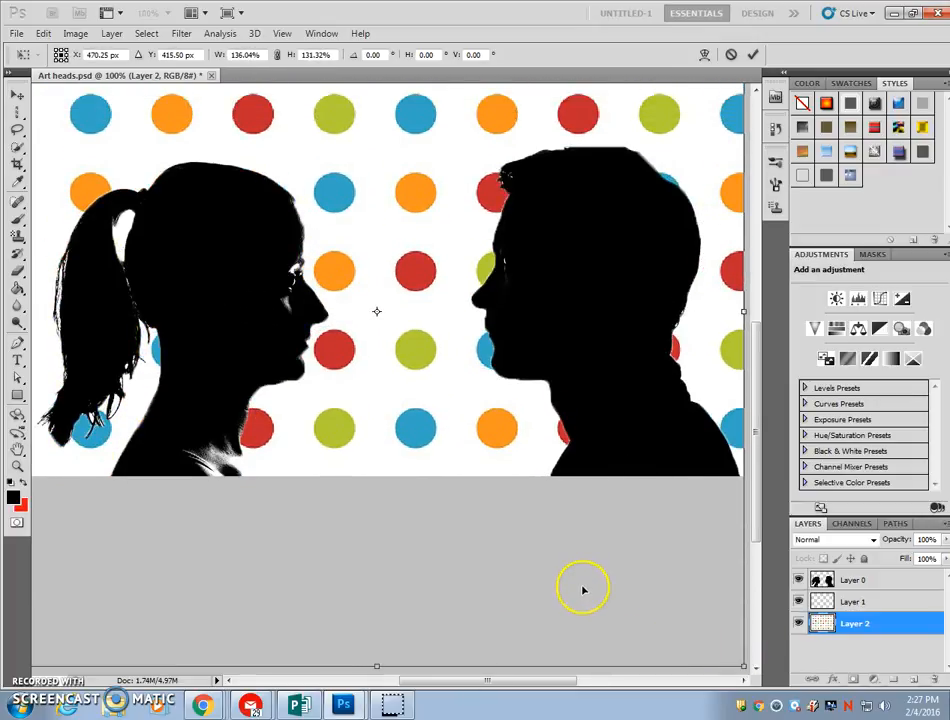
{"action": "mouse_move", "coordinate": [519, 261]}
{"action": "left_mouse_down"}
{"action": "mouse_move", "coordinate": [471, 254]}
{"action": "mouse_move", "coordinate": [530, 257]}
{"action": "left_mouse_up"}
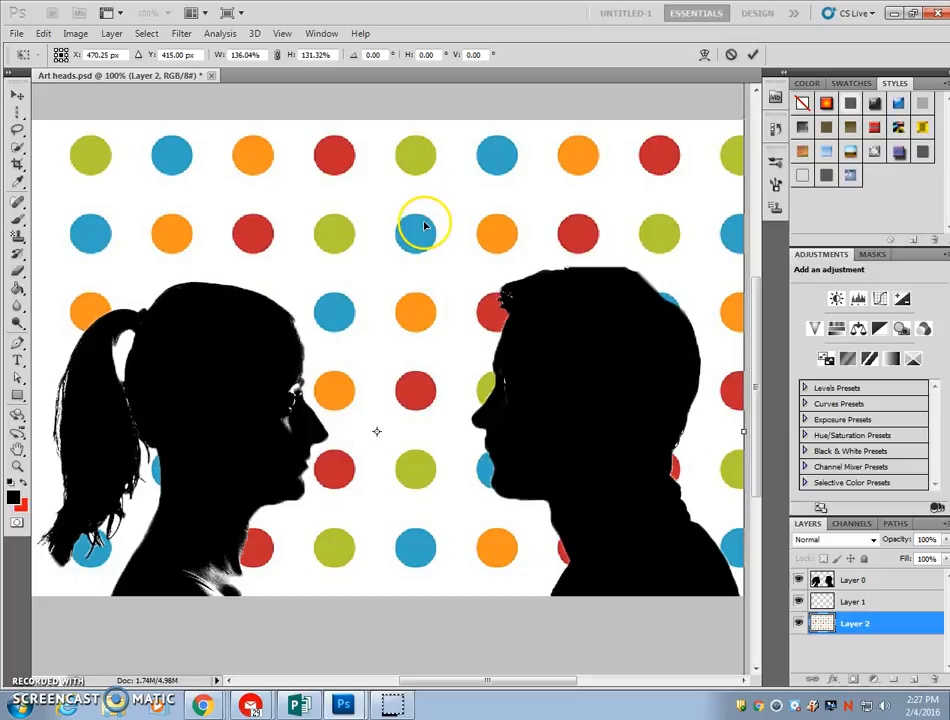
{"action": "key", "text": "Return"}
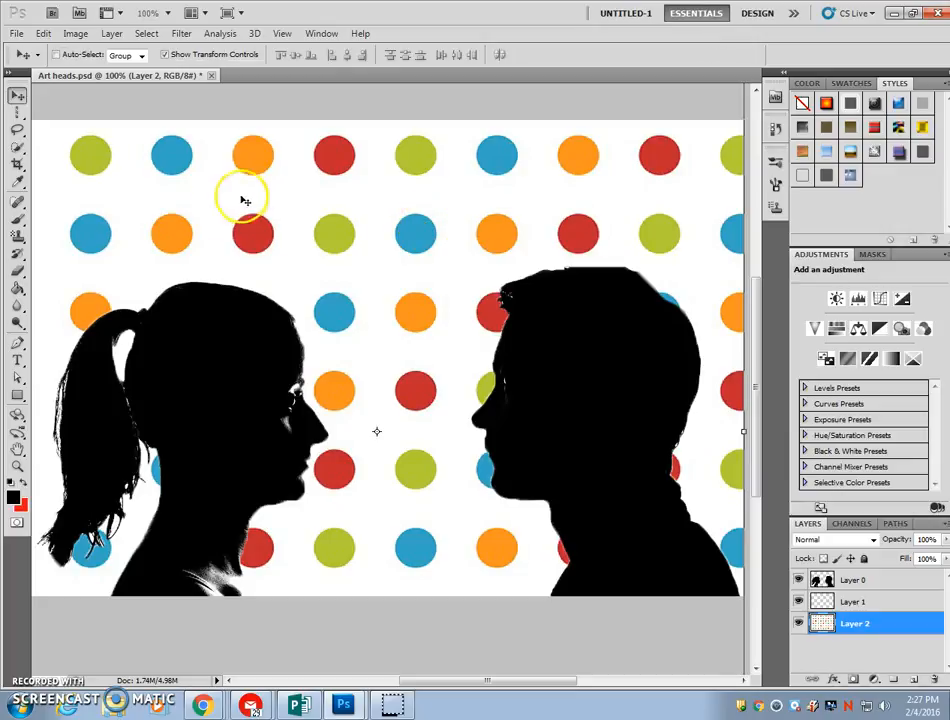
{"action": "left_click", "coordinate": [292, 229]}
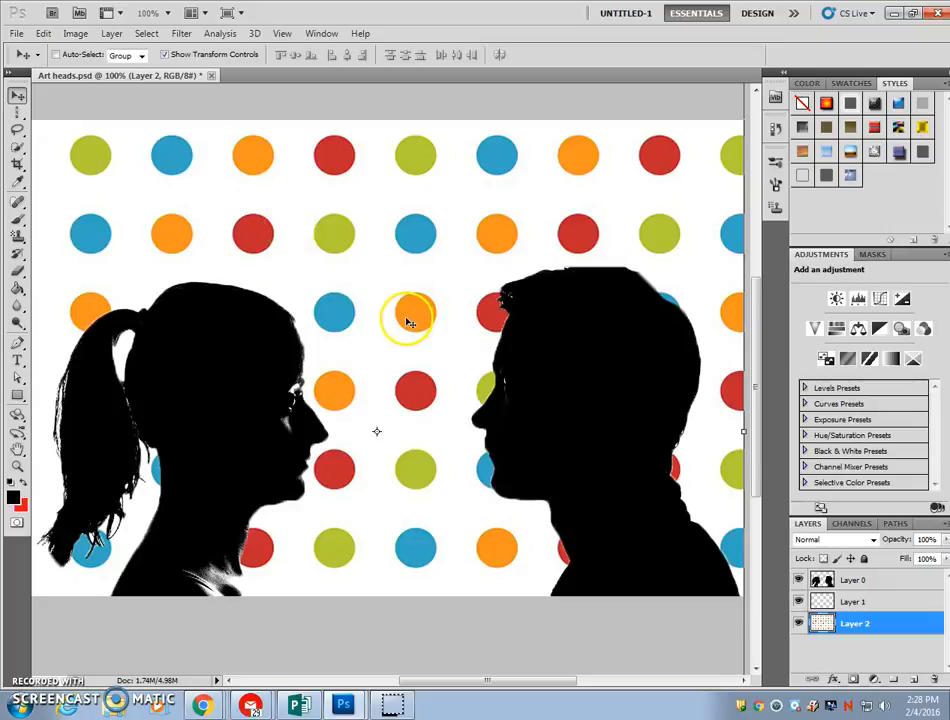
Add a Pattern Overlay effect to the heads layer, Layer 0, through its Blending Options
{"action": "left_click", "coordinate": [876, 584]}
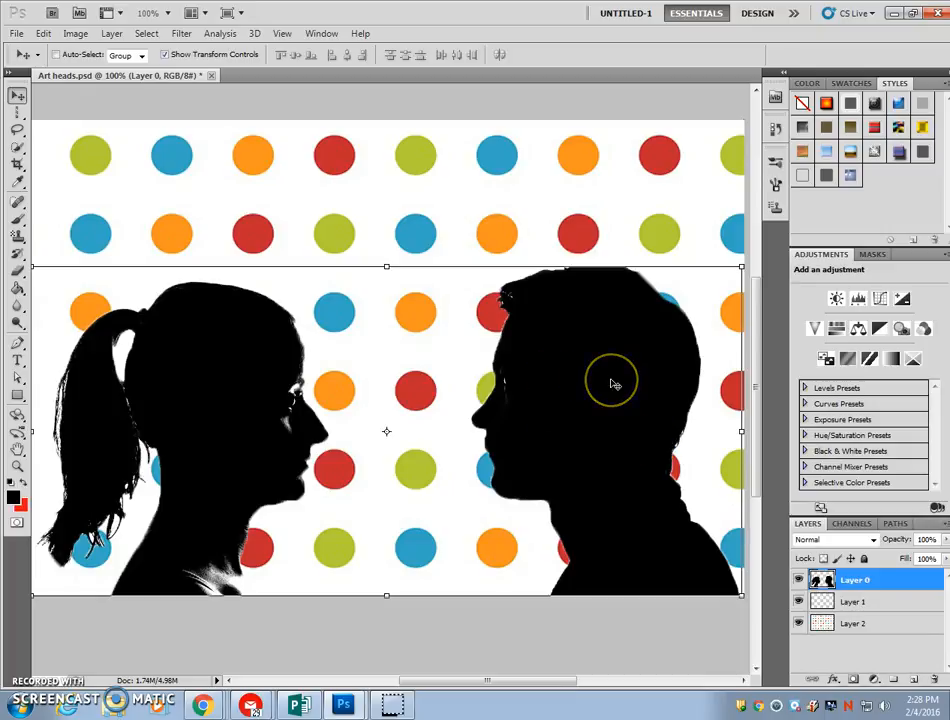
{"action": "right_click", "coordinate": [912, 580]}
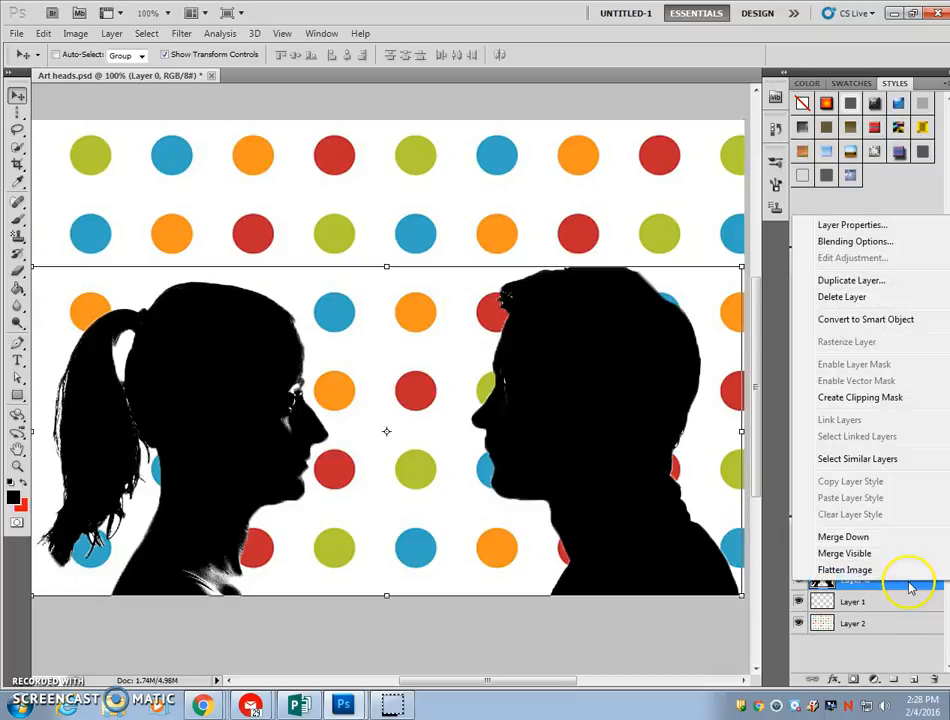
{"action": "left_click", "coordinate": [852, 242]}
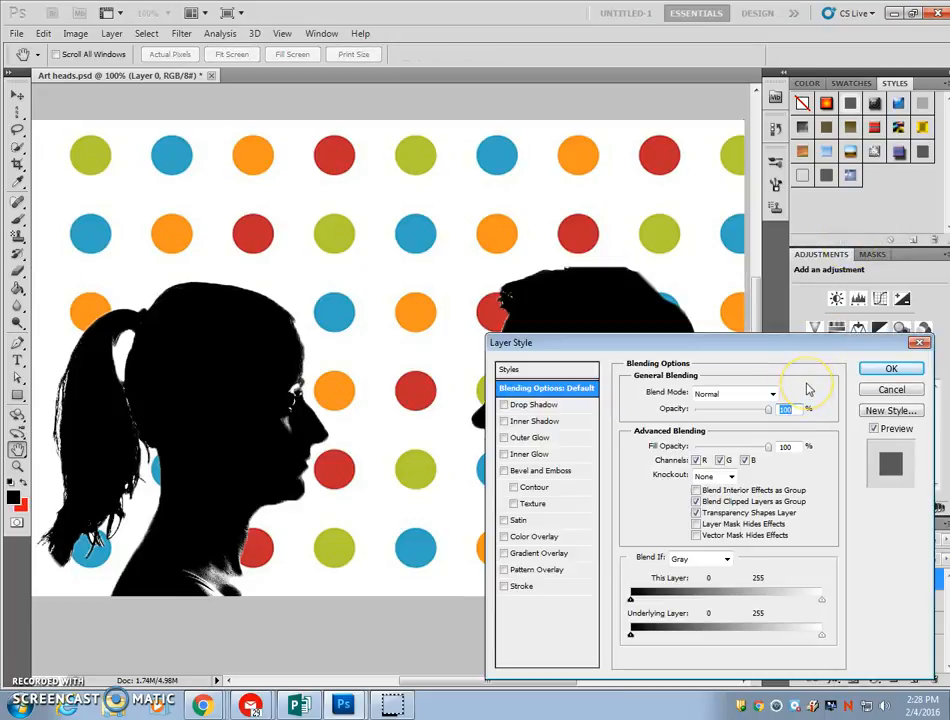
{"action": "left_click", "coordinate": [539, 570]}
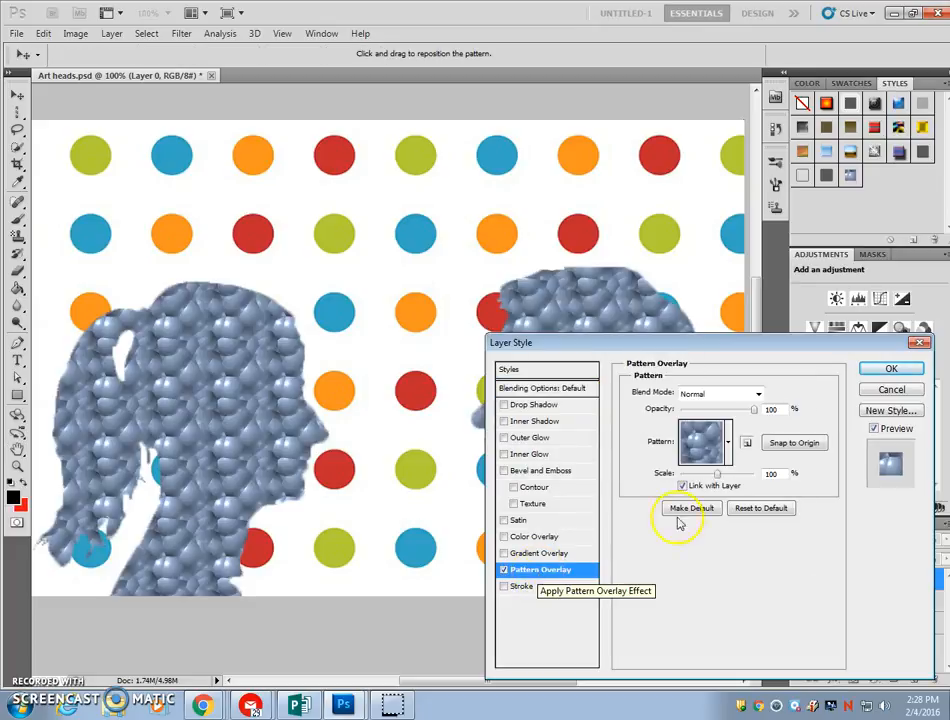
Choose the pebble stones pattern for the heads' Pattern Overlay, keeping its opacity at 100%
{"action": "left_click", "coordinate": [729, 443]}
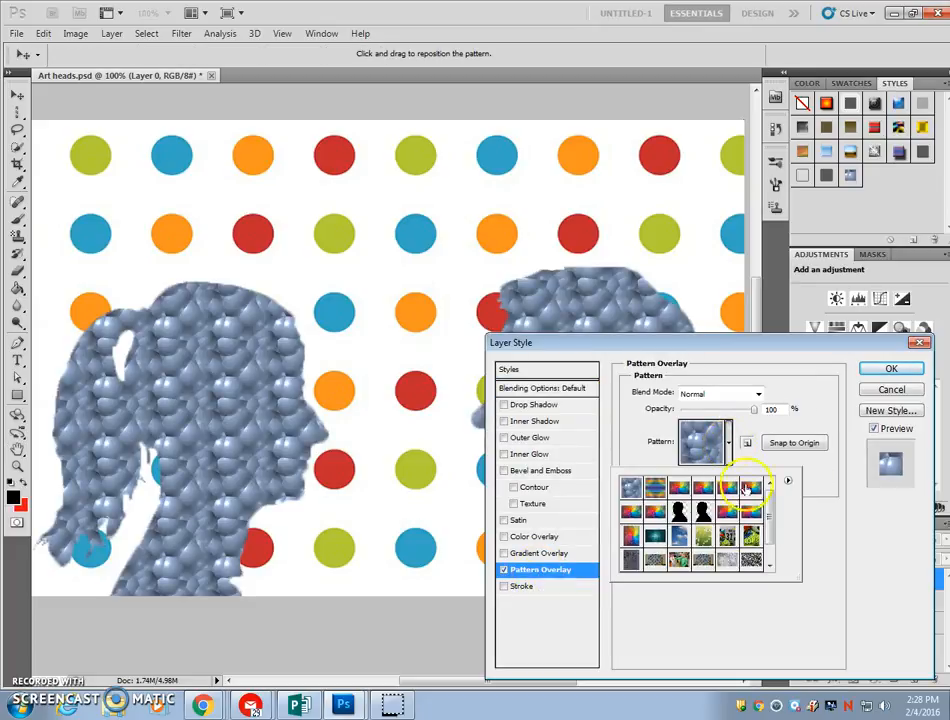
{"action": "left_click_drag", "start_coordinate": [772, 541], "coordinate": [775, 555]}
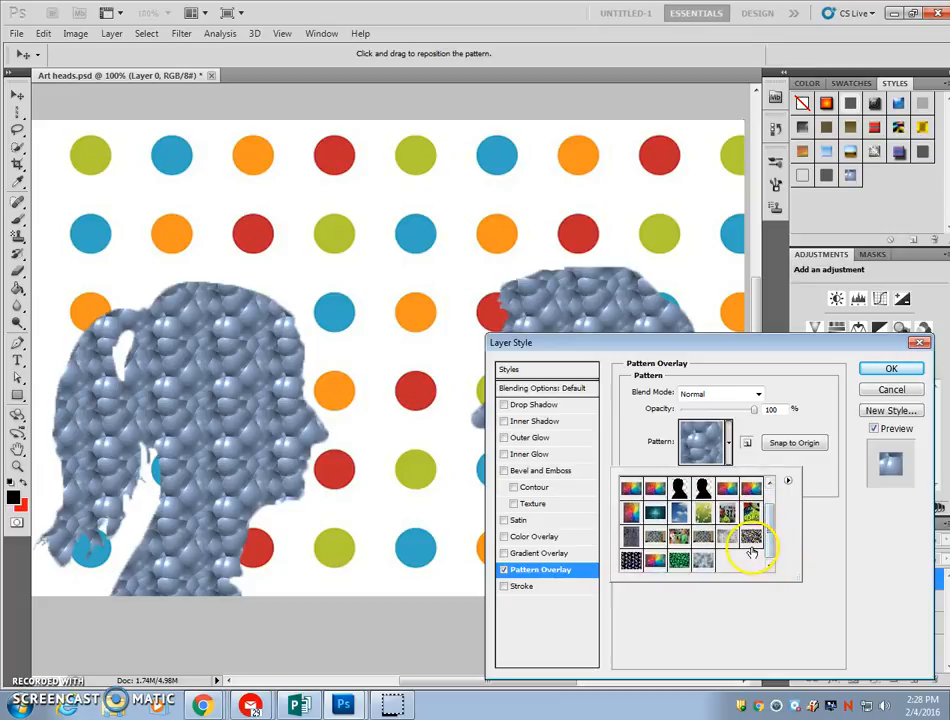
{"action": "left_click", "coordinate": [751, 538]}
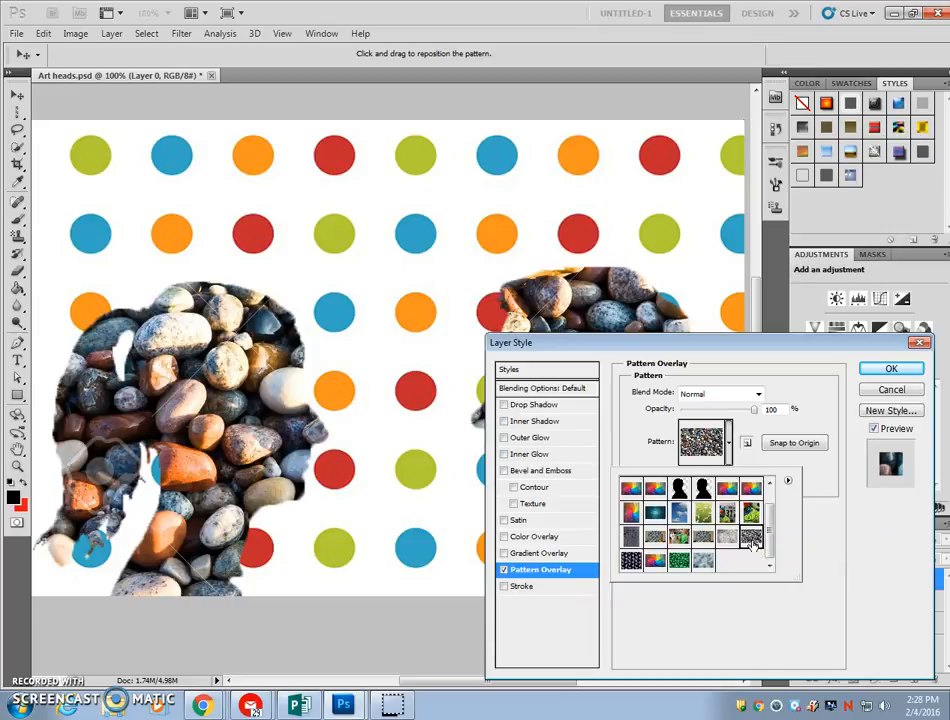
{"action": "left_click", "coordinate": [790, 484]}
{"action": "left_click", "coordinate": [800, 533]}
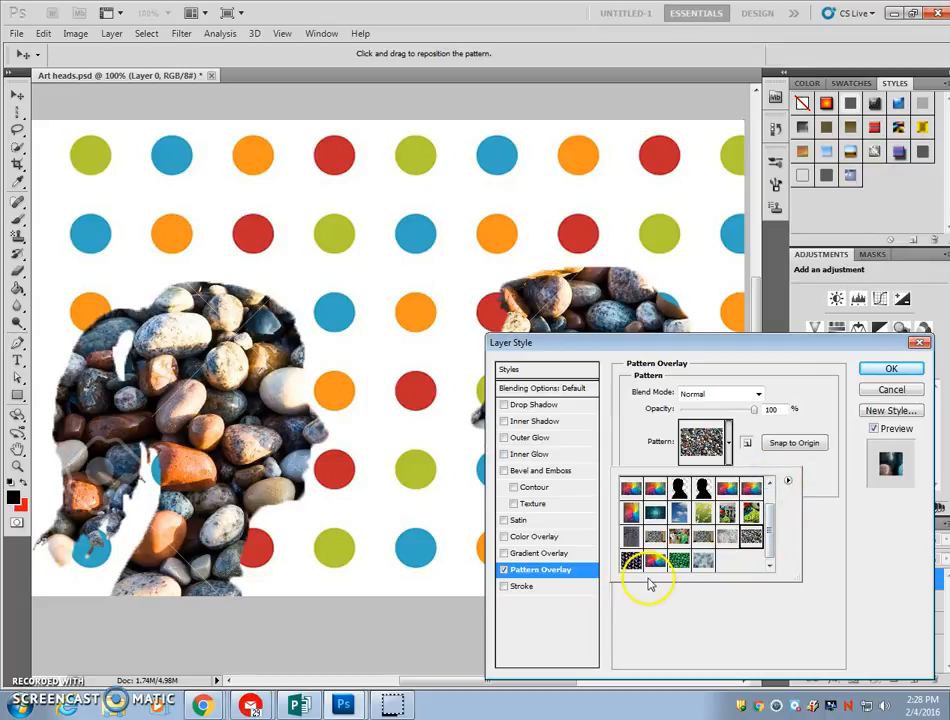
{"action": "left_click", "coordinate": [757, 415]}
{"action": "mouse_move", "coordinate": [759, 418]}
{"action": "left_mouse_down"}
{"action": "mouse_move", "coordinate": [715, 399]}
{"action": "mouse_move", "coordinate": [740, 420]}
{"action": "mouse_move", "coordinate": [760, 420]}
{"action": "left_mouse_up"}
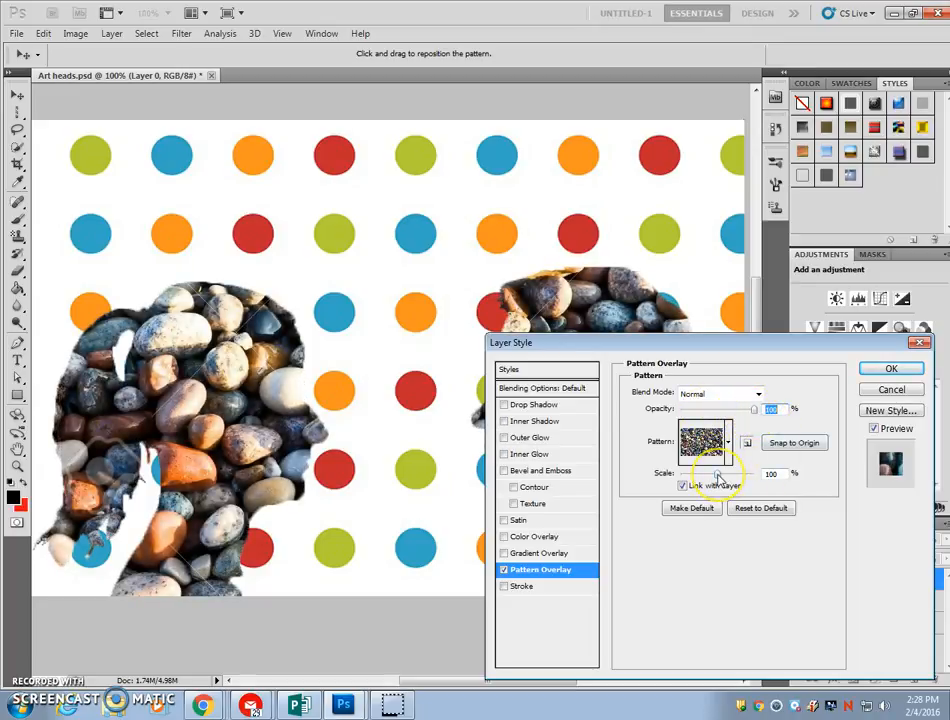
Reduce the scale of the heads' pebble pattern to just under 50%, and apply the layer style
{"action": "left_click_drag", "start_coordinate": [716, 478], "coordinate": [699, 478]}
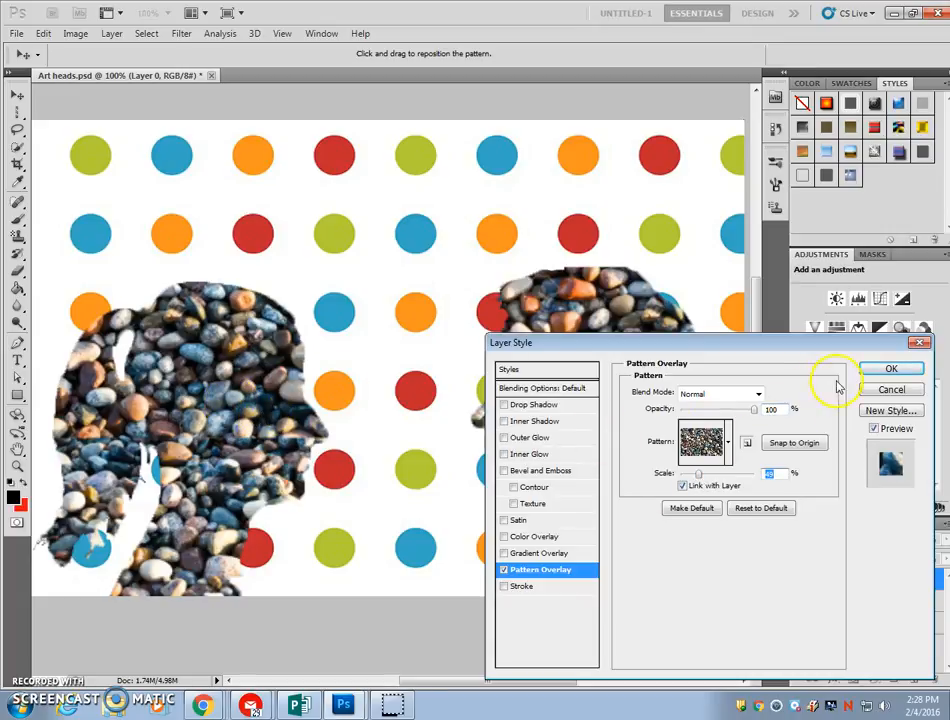
{"action": "left_click", "coordinate": [884, 370]}
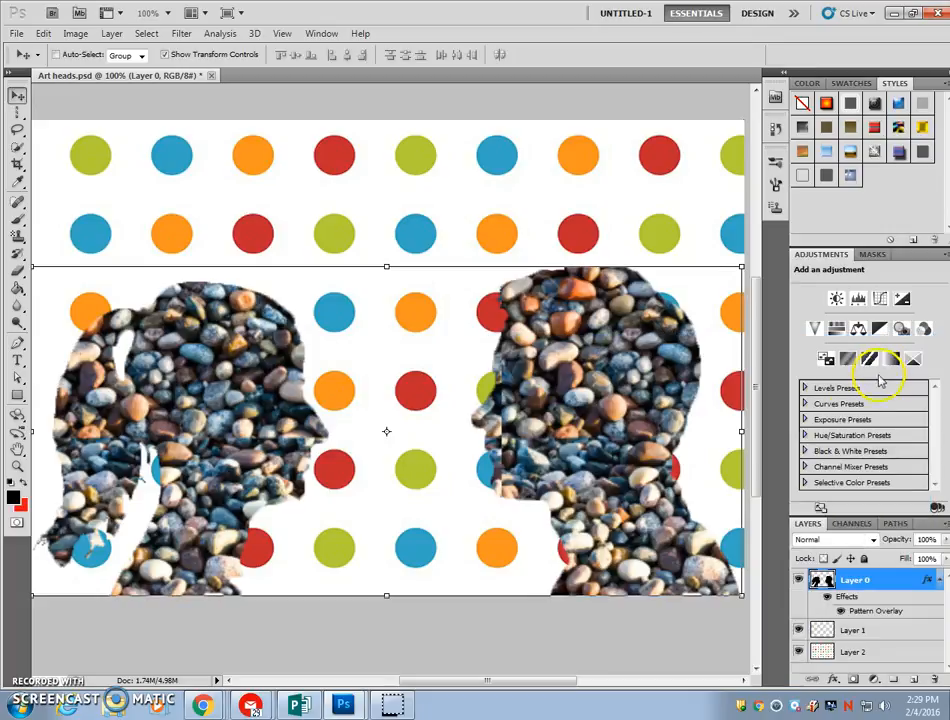
{"action": "left_click", "coordinate": [647, 498]}
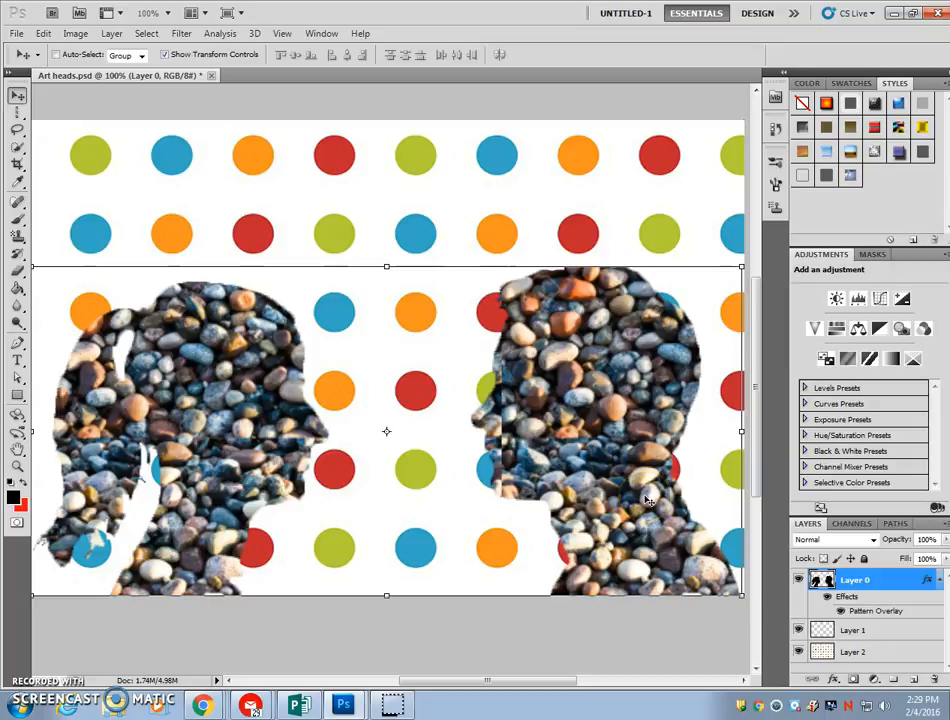
Save a copy of the artwork as Art heads.png in the Graphic Design folder, in PNG format with no interlacing
{"action": "left_click", "coordinate": [16, 34]}
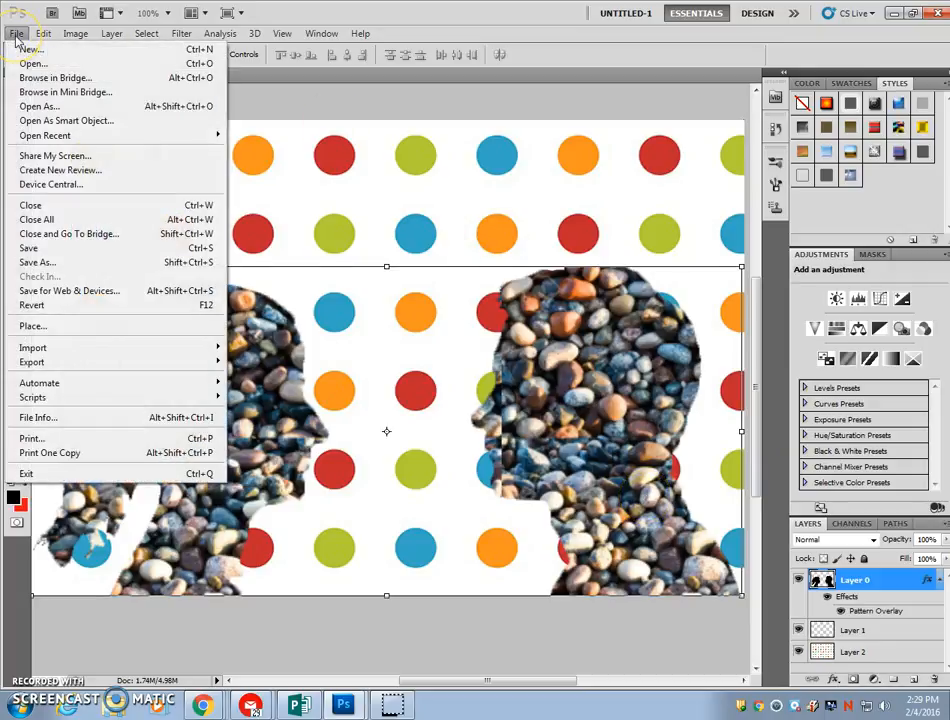
{"action": "left_click", "coordinate": [101, 263]}
{"action": "left_click", "coordinate": [541, 366]}
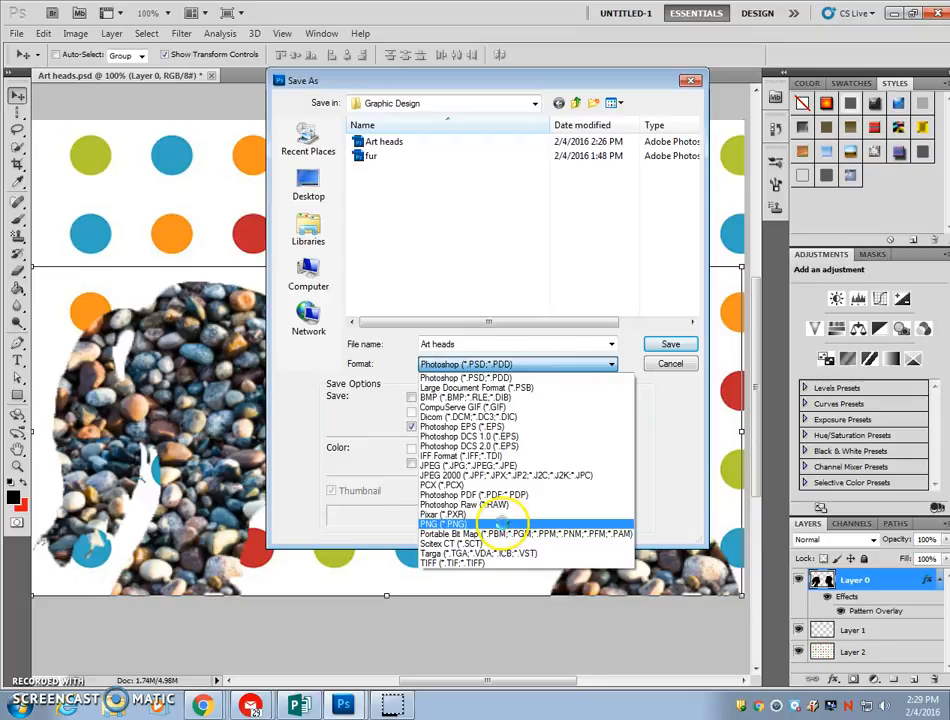
{"action": "left_click", "coordinate": [500, 523]}
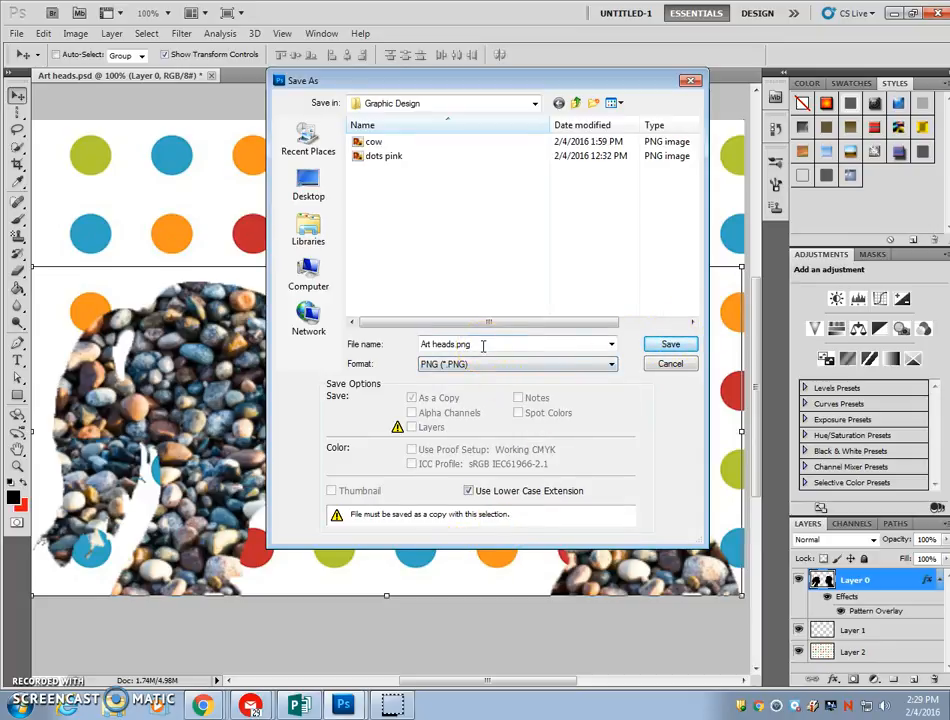
{"action": "left_click", "coordinate": [673, 346]}
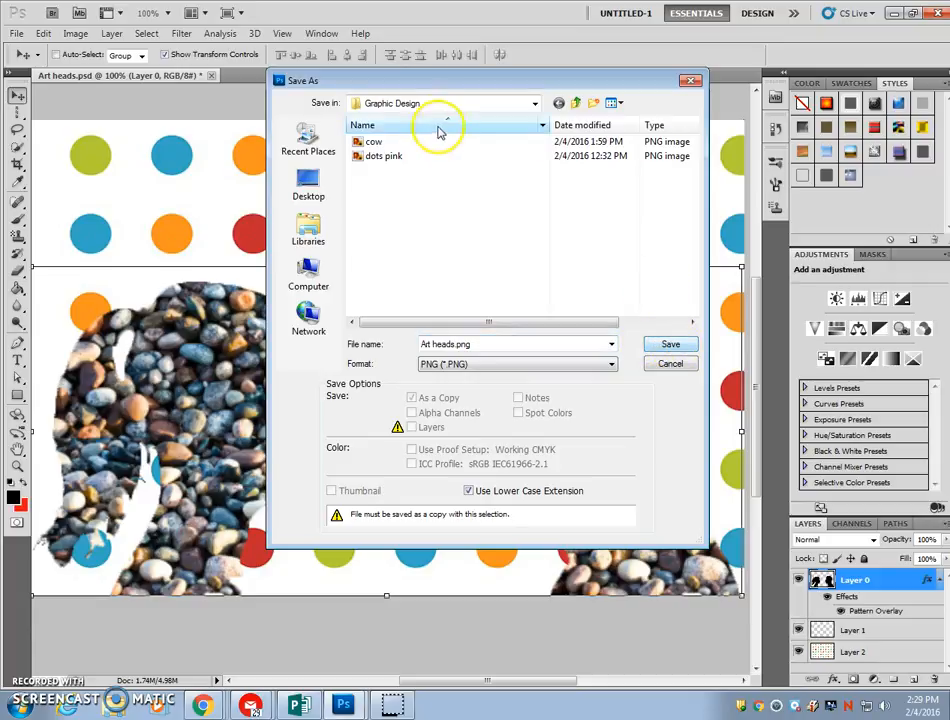
{"action": "left_click", "coordinate": [670, 346]}
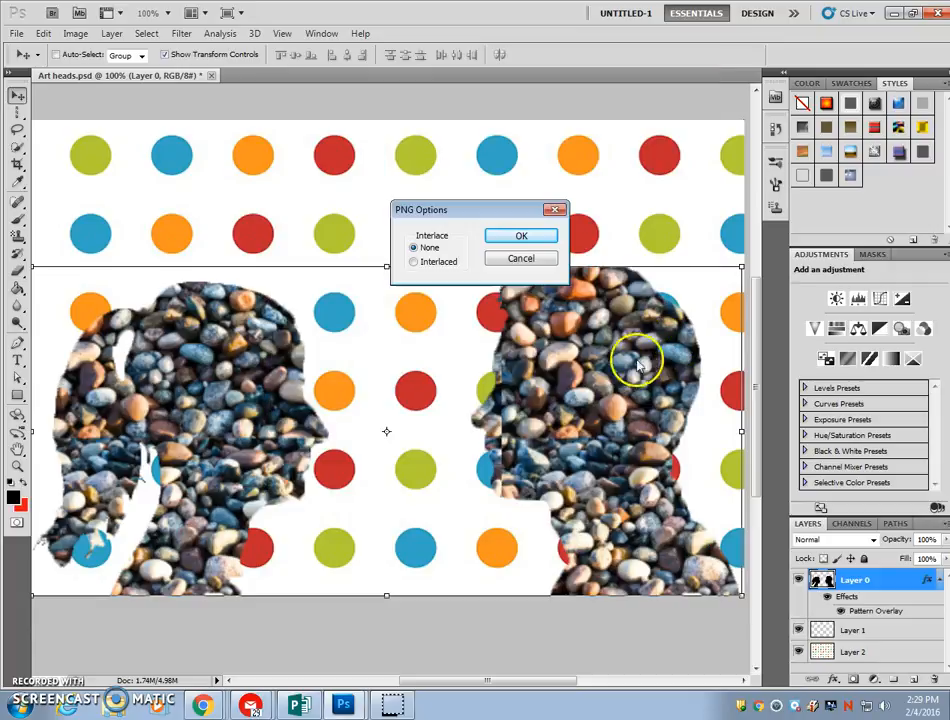
{"action": "left_click", "coordinate": [520, 238]}
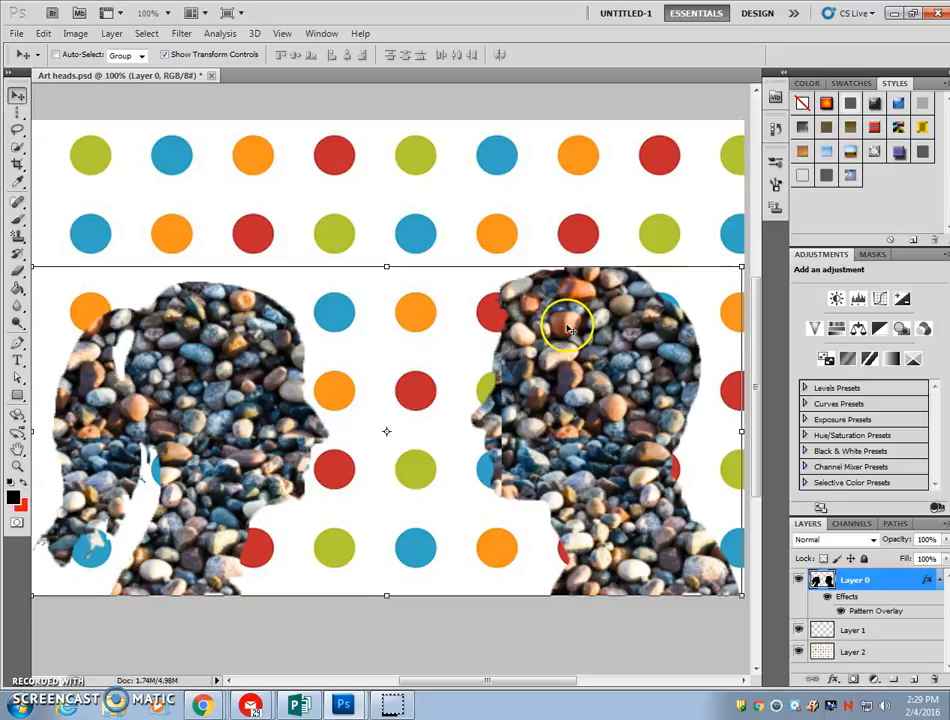
Change the Pattern Overlay of the heads layer, Layer 0, to the green candy pattern
{"action": "right_click", "coordinate": [888, 590]}
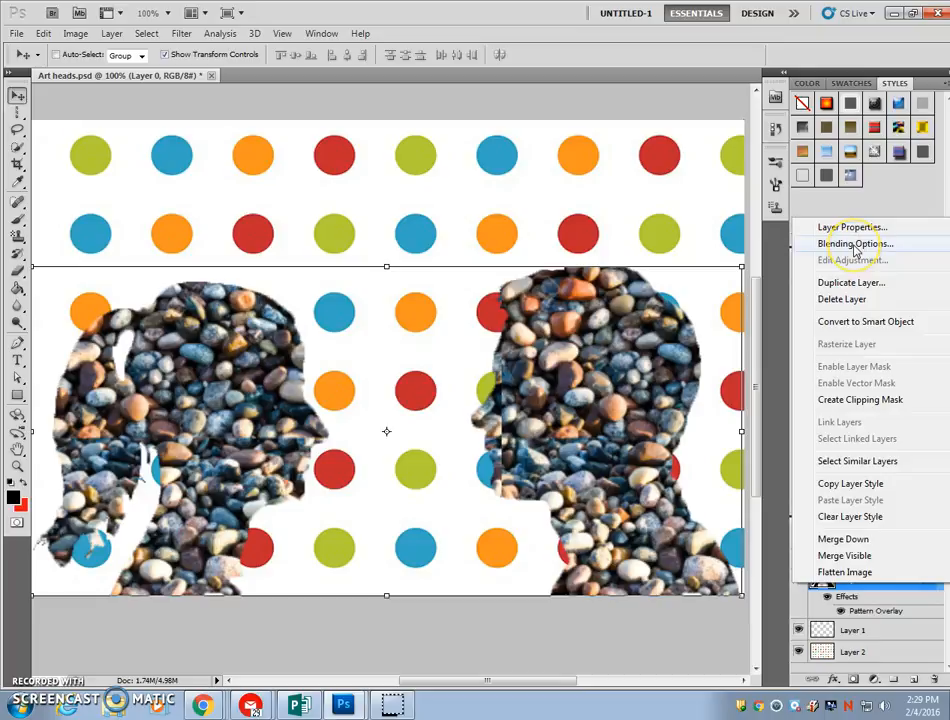
{"action": "left_click", "coordinate": [855, 245]}
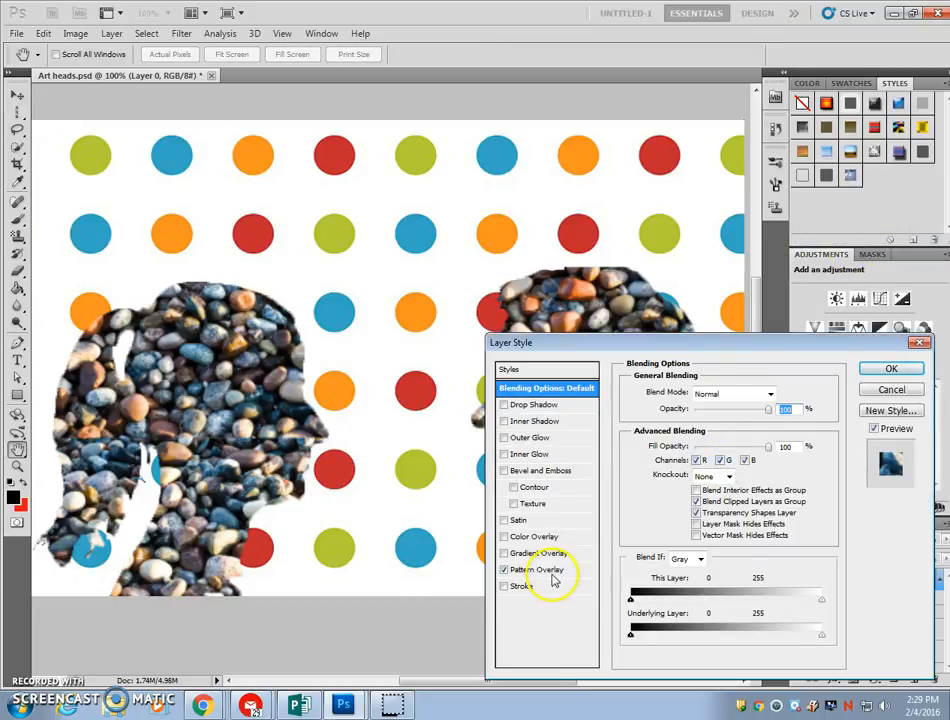
{"action": "left_click", "coordinate": [545, 570]}
{"action": "left_click", "coordinate": [727, 444]}
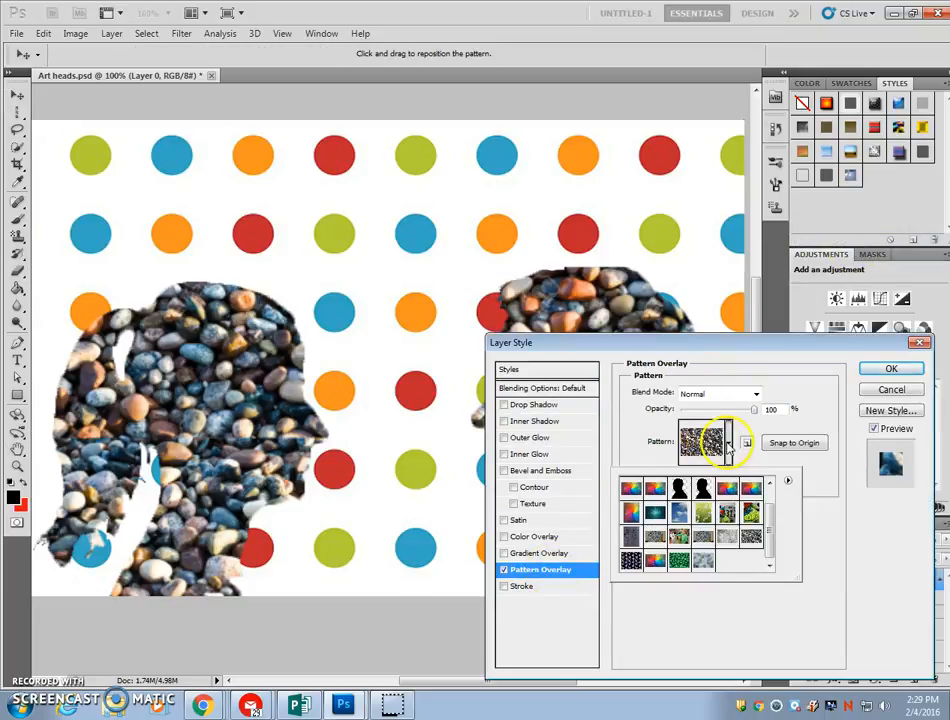
{"action": "left_click", "coordinate": [679, 560]}
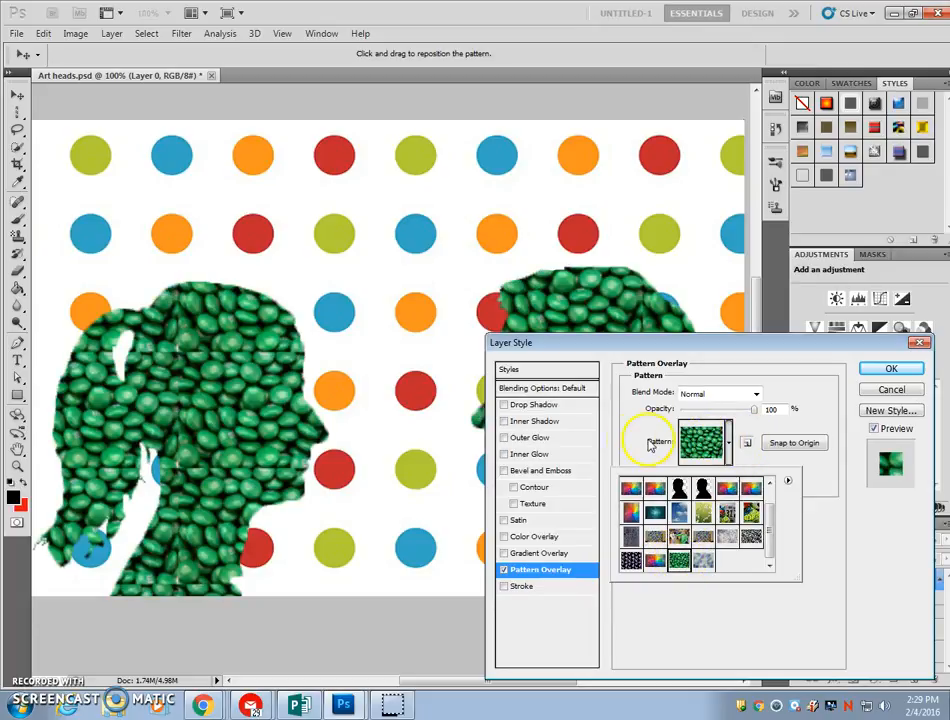
{"action": "left_click", "coordinate": [890, 372]}
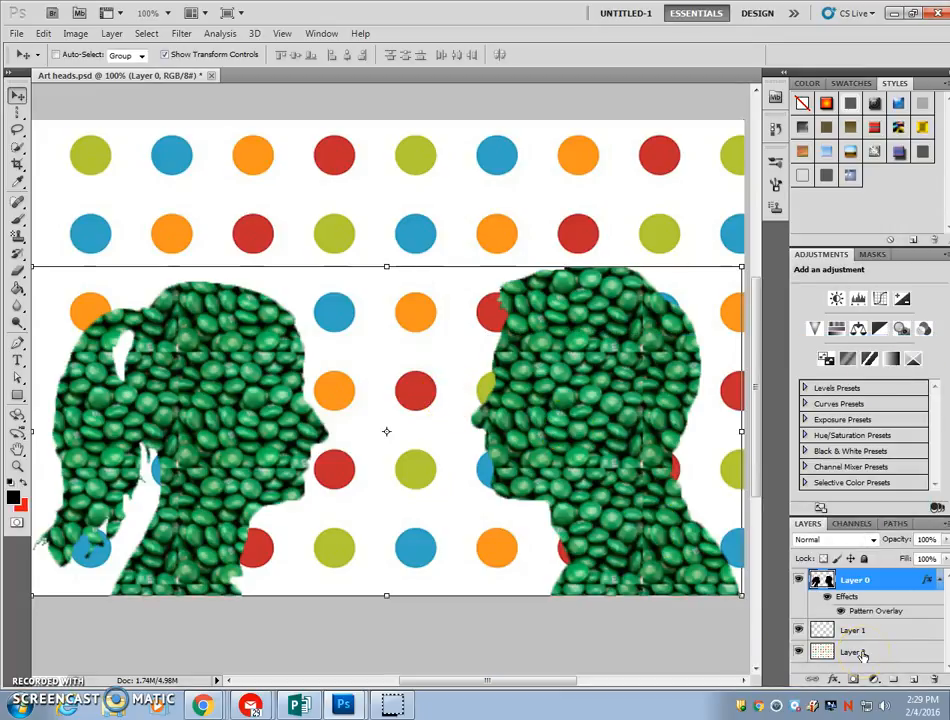
Open dots pink.png from the Graphic Design folder, and float it in its own window beside the Art heads canvas
{"action": "left_click", "coordinate": [17, 35]}
{"action": "left_click", "coordinate": [55, 63]}
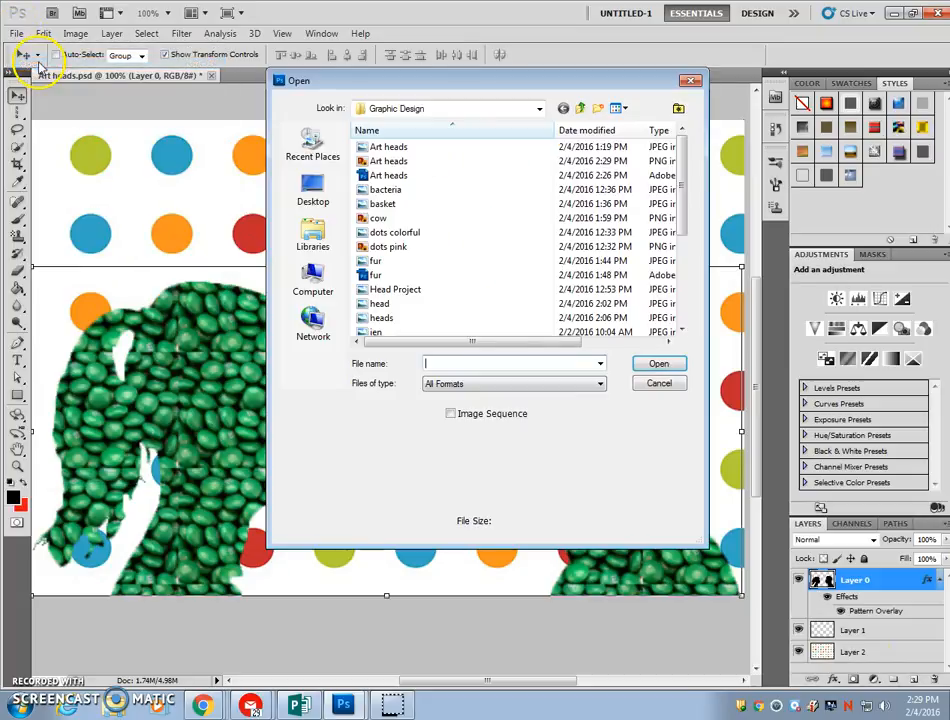
{"action": "left_click", "coordinate": [390, 247]}
{"action": "left_click", "coordinate": [656, 364]}
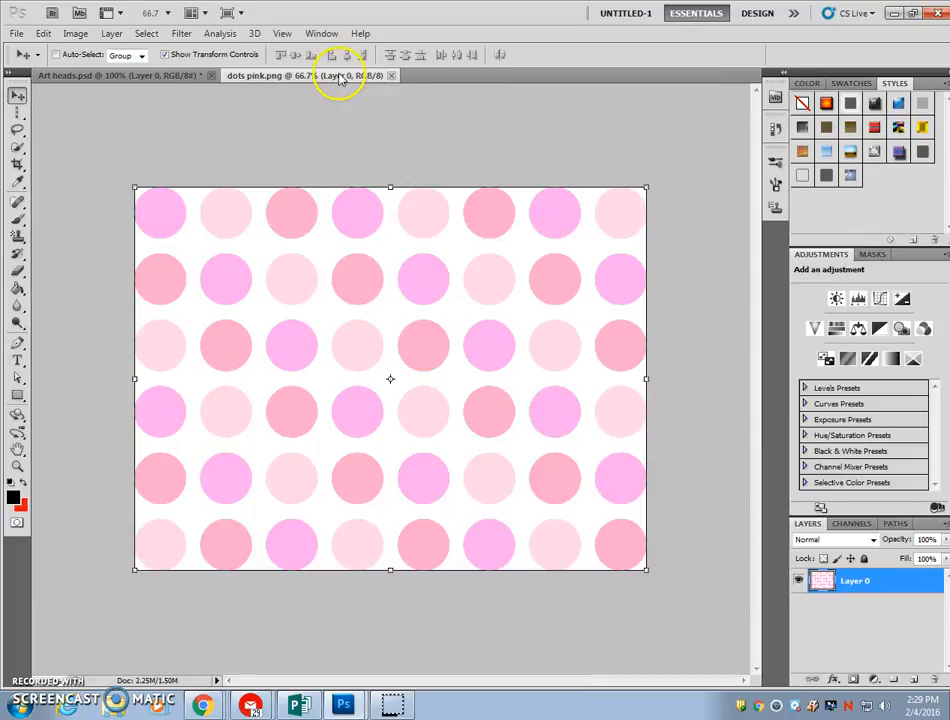
{"action": "right_click", "coordinate": [340, 80]}
{"action": "left_click", "coordinate": [395, 132]}
{"action": "left_click_drag", "start_coordinate": [341, 80], "coordinate": [836, 259]}
Copy the pink dots image onto the Art heads canvas with the Move tool, and place its layer directly beneath the heads layer, Layer 0
{"action": "left_click_drag", "start_coordinate": [766, 453], "coordinate": [335, 368]}
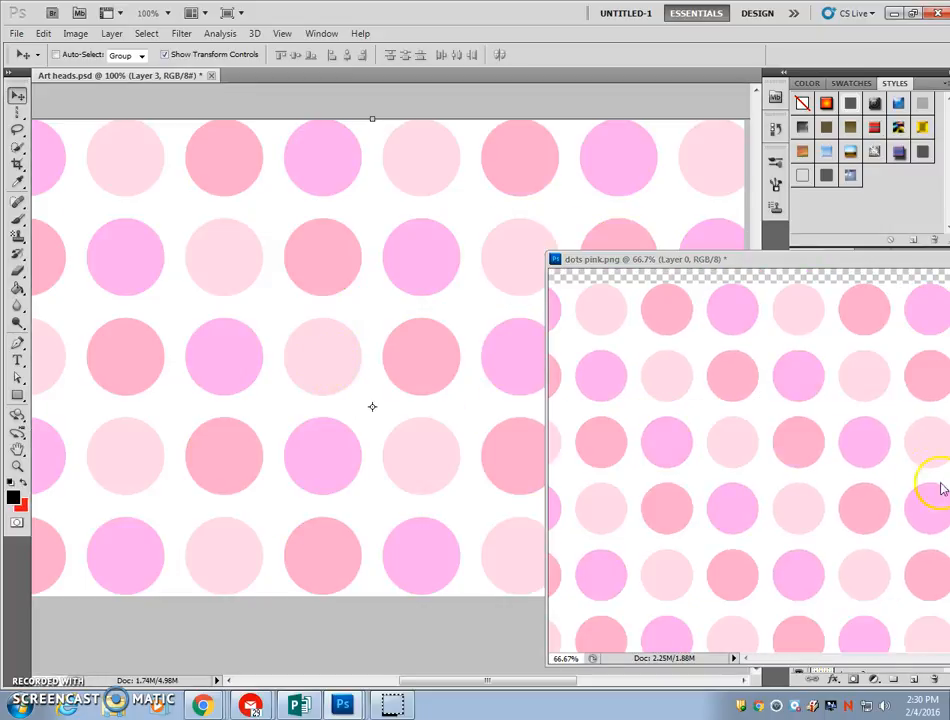
{"action": "left_click_drag", "start_coordinate": [791, 259], "coordinate": [543, 367]}
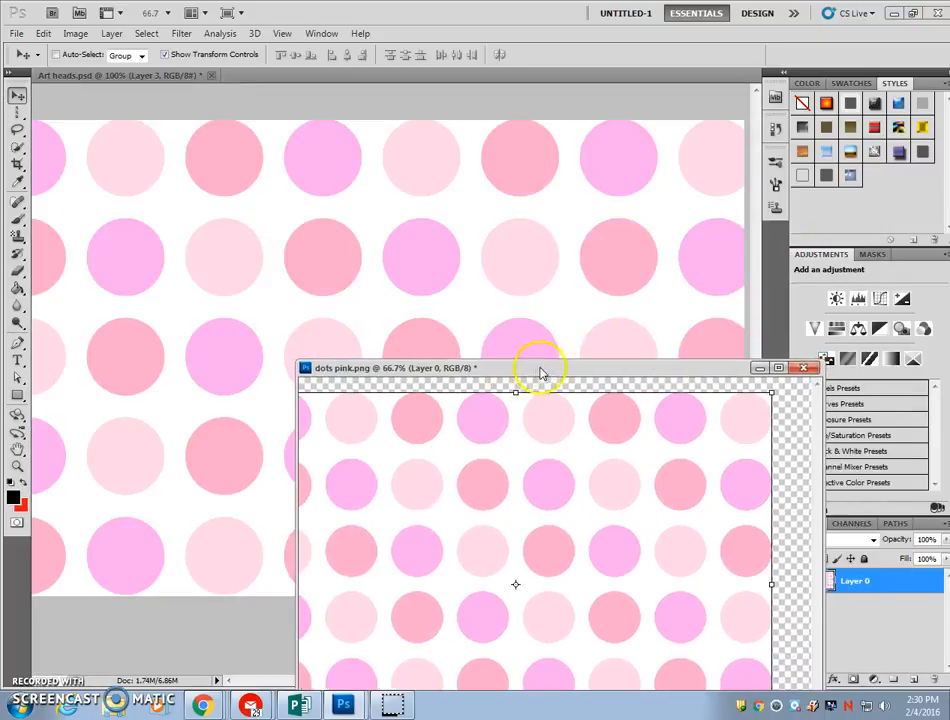
{"action": "left_click", "coordinate": [759, 369]}
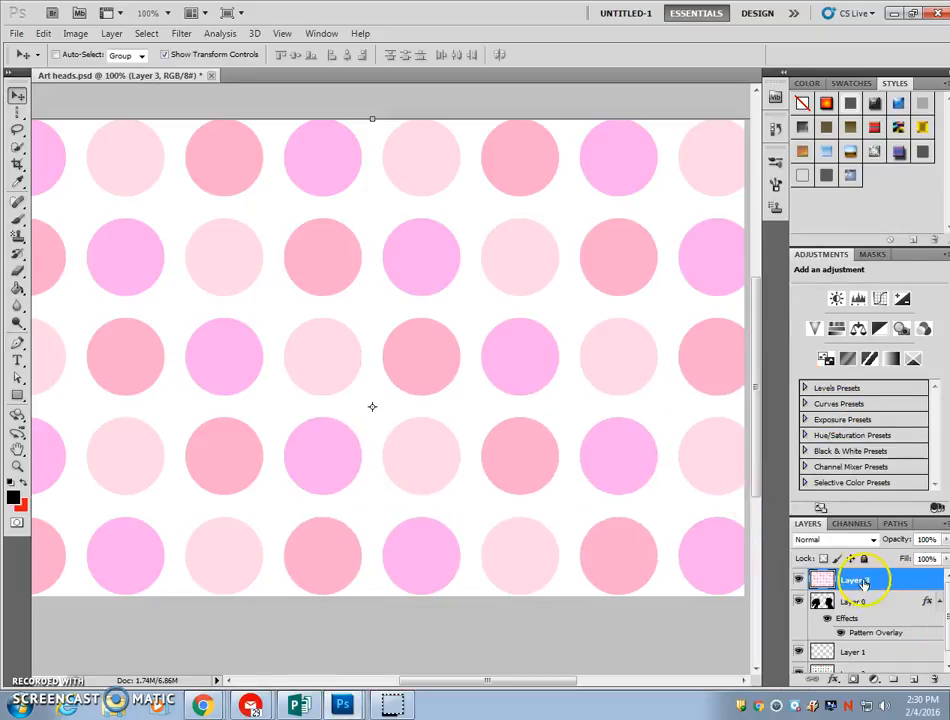
{"action": "left_click_drag", "start_coordinate": [860, 582], "coordinate": [866, 640]}
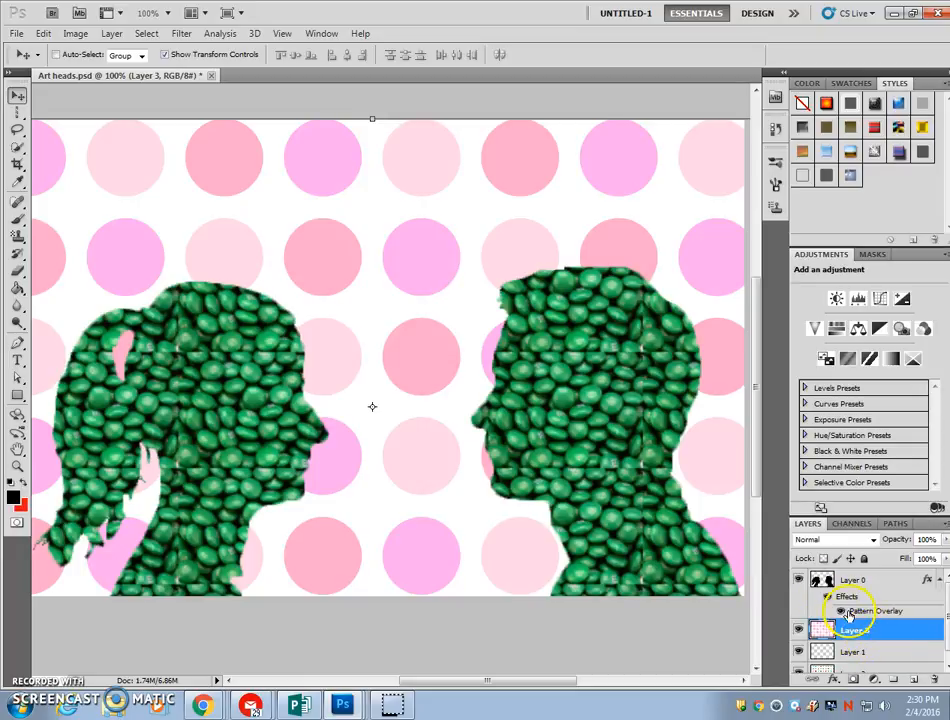